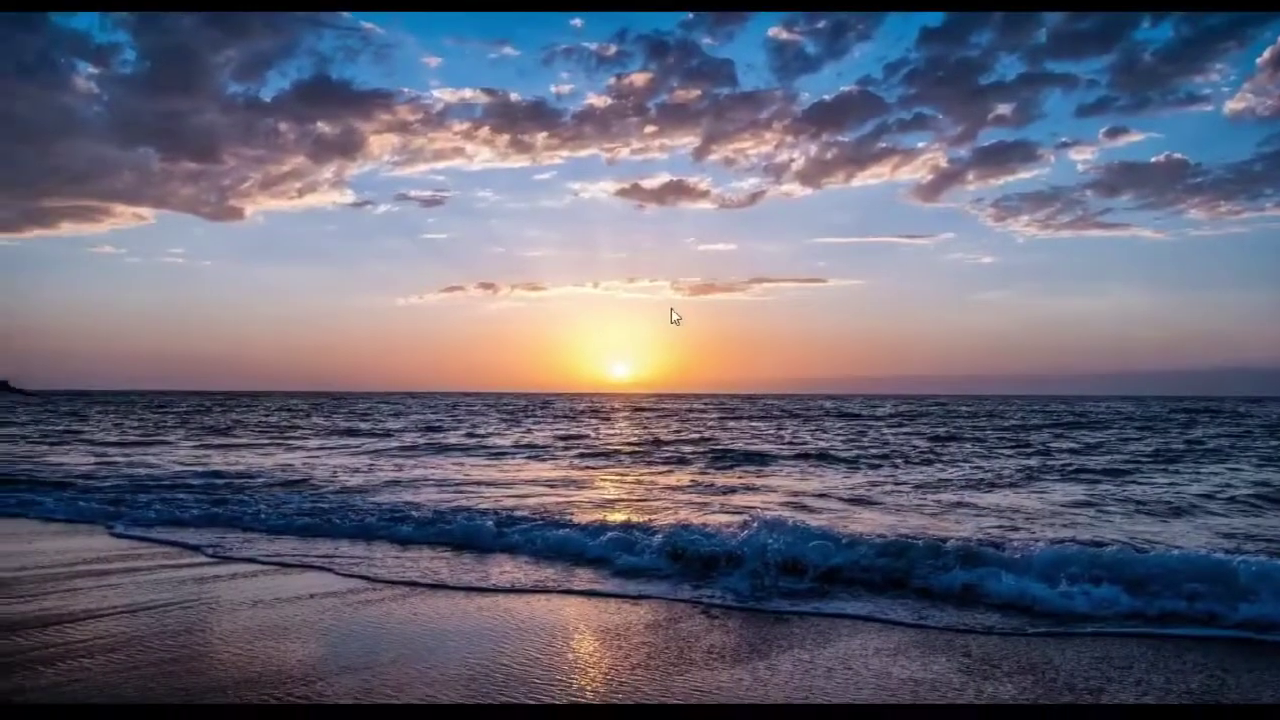
# Step: Open the sunlit forest photo so it shows as a single Background layer
pyautogui.rightClick(671, 311)
pyautogui.click(690, 370)
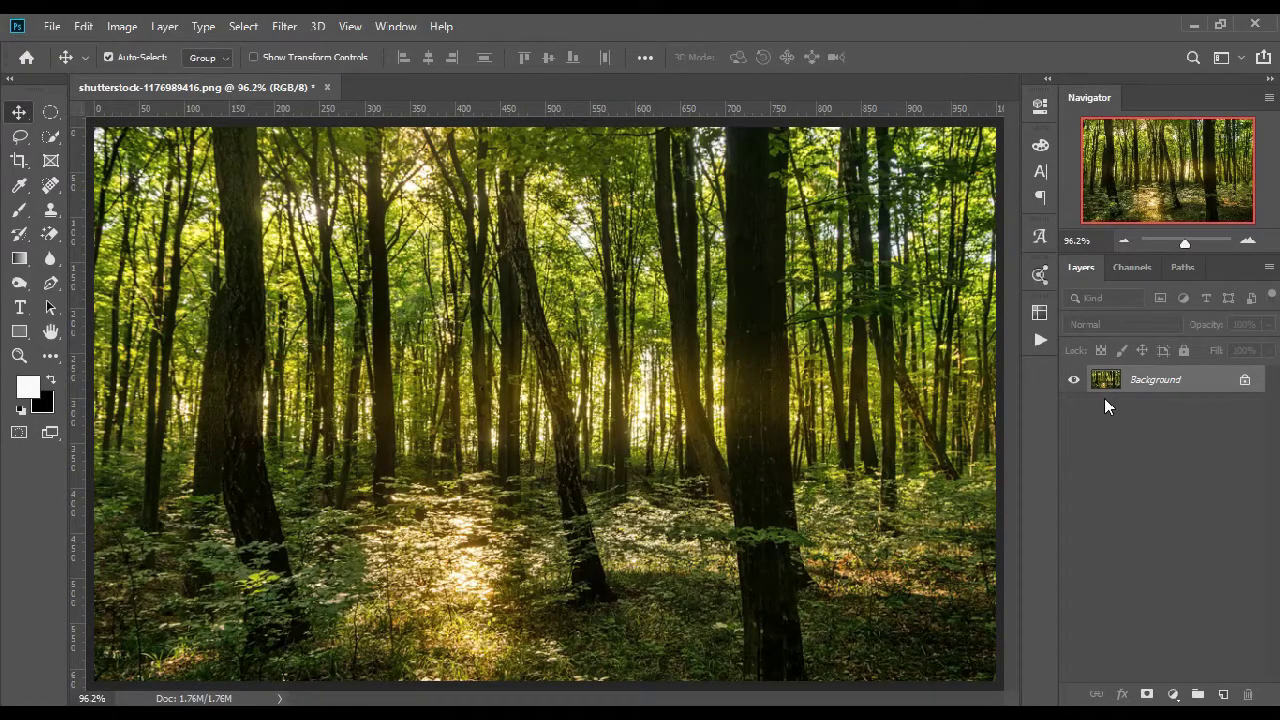
# Step: Duplicate the Background layer, keeping the name 'Background copy'
pyautogui.rightClick(1188, 380)
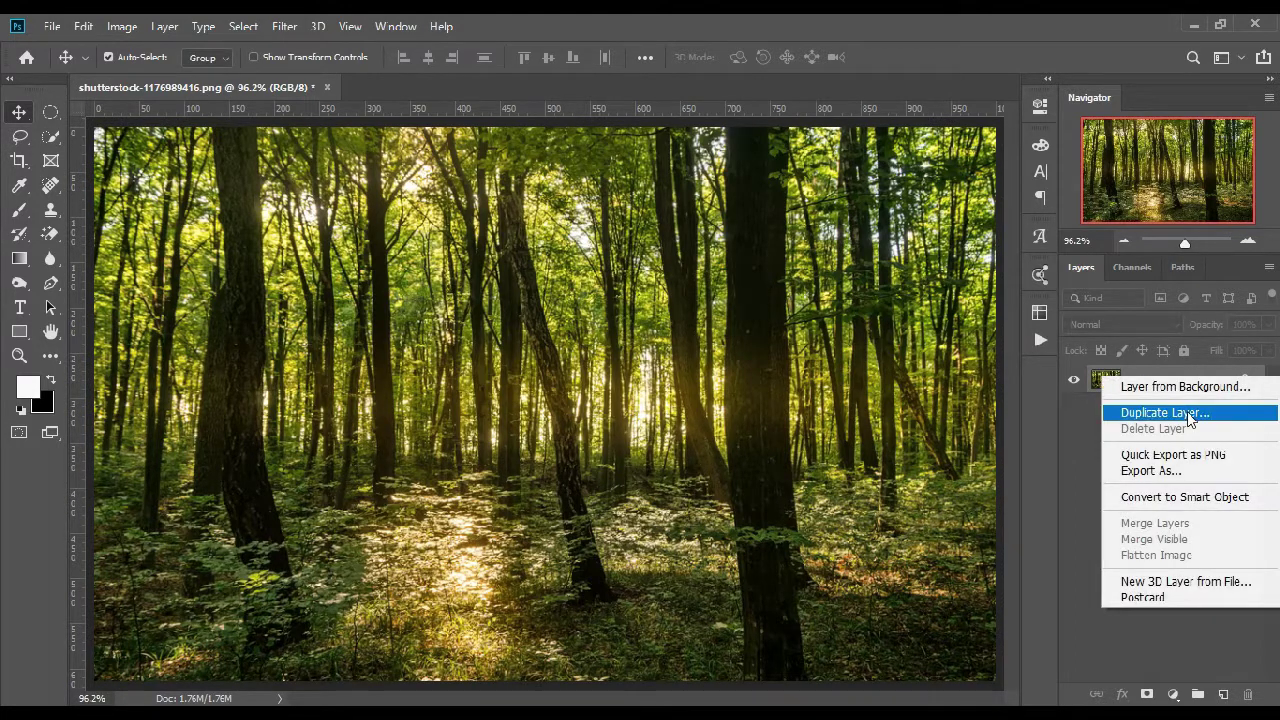
pyautogui.click(1182, 414)
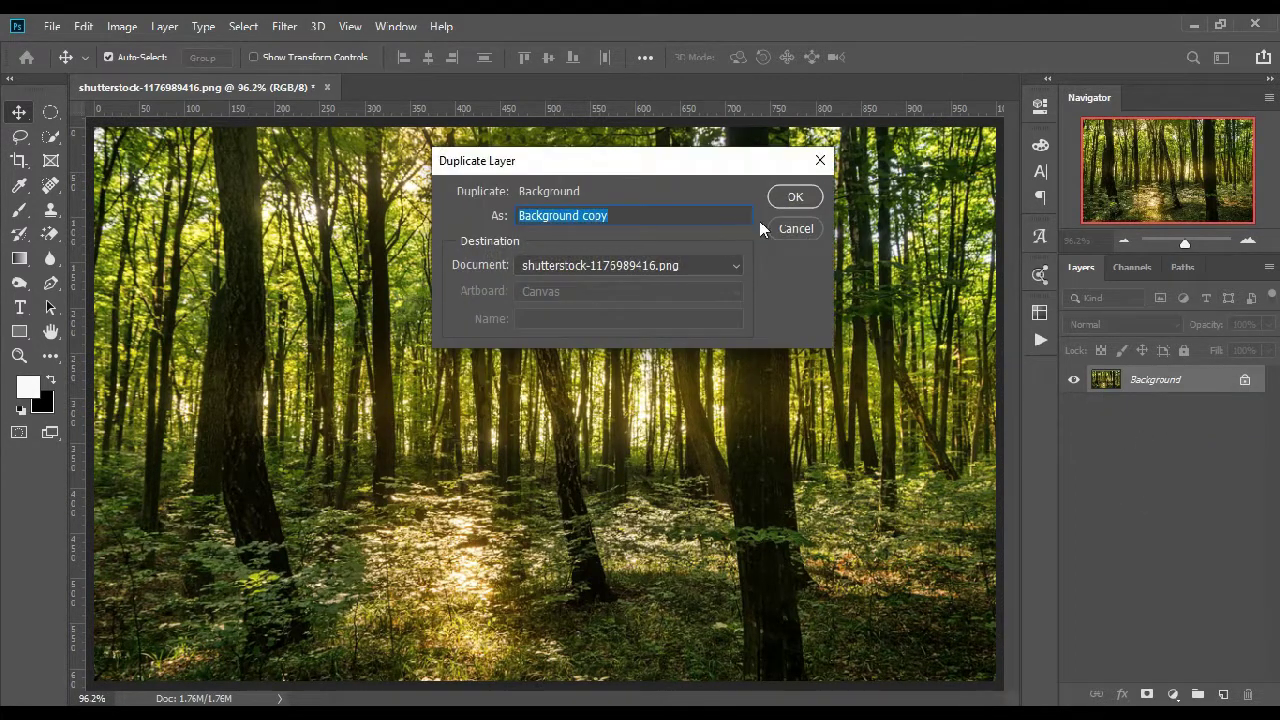
pyautogui.click(795, 198)
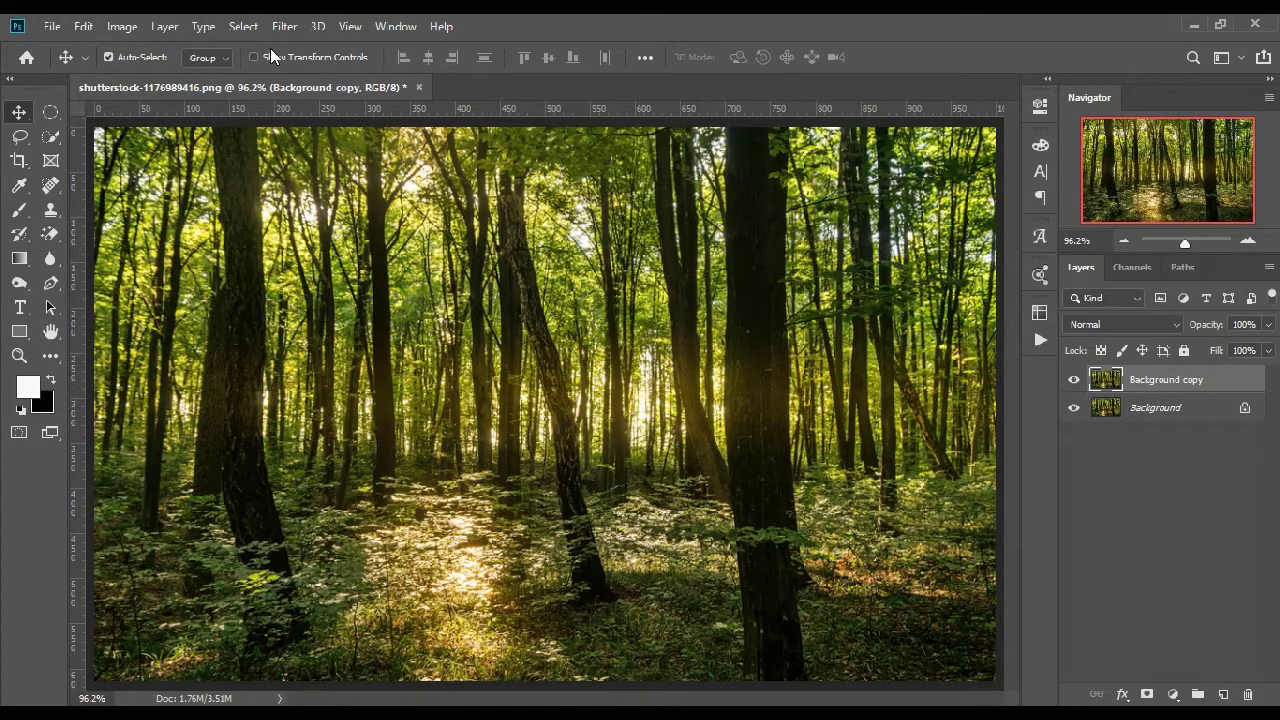
pyautogui.click(250, 29)
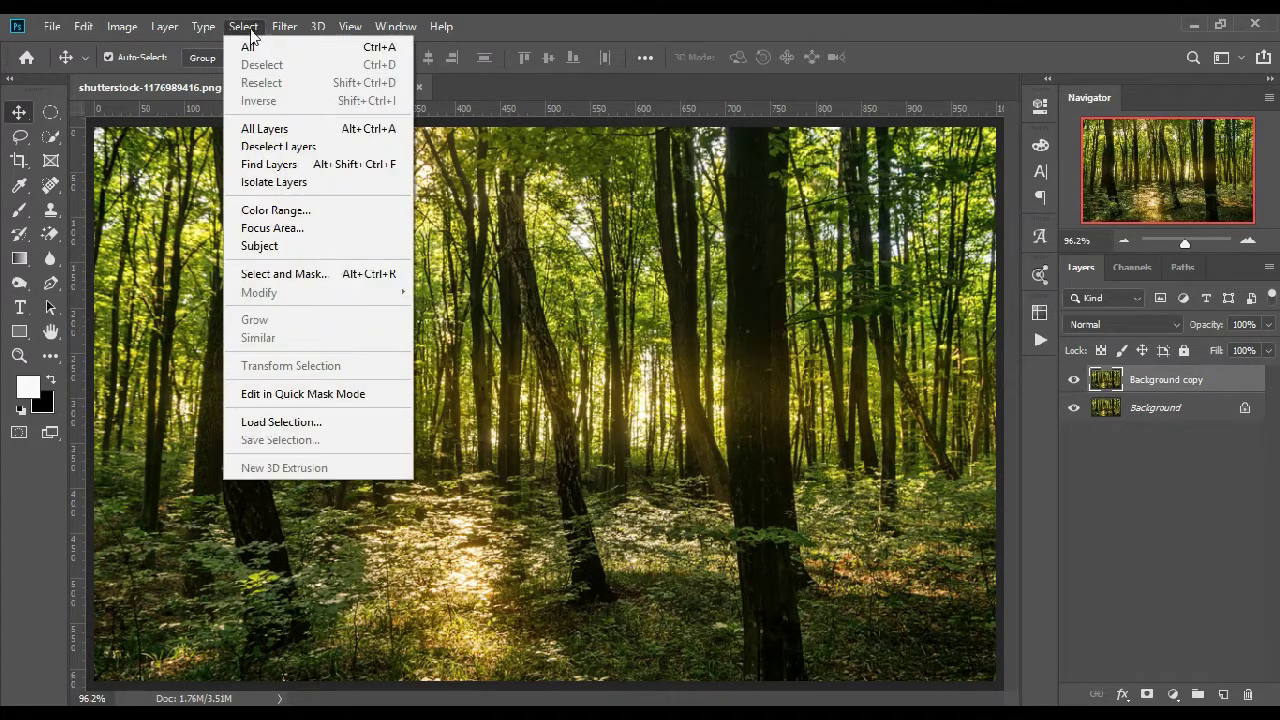
# Step: Select the sunlit highlights with Color Range using Sampled Colors at Fuzziness 80
pyautogui.click(290, 210)
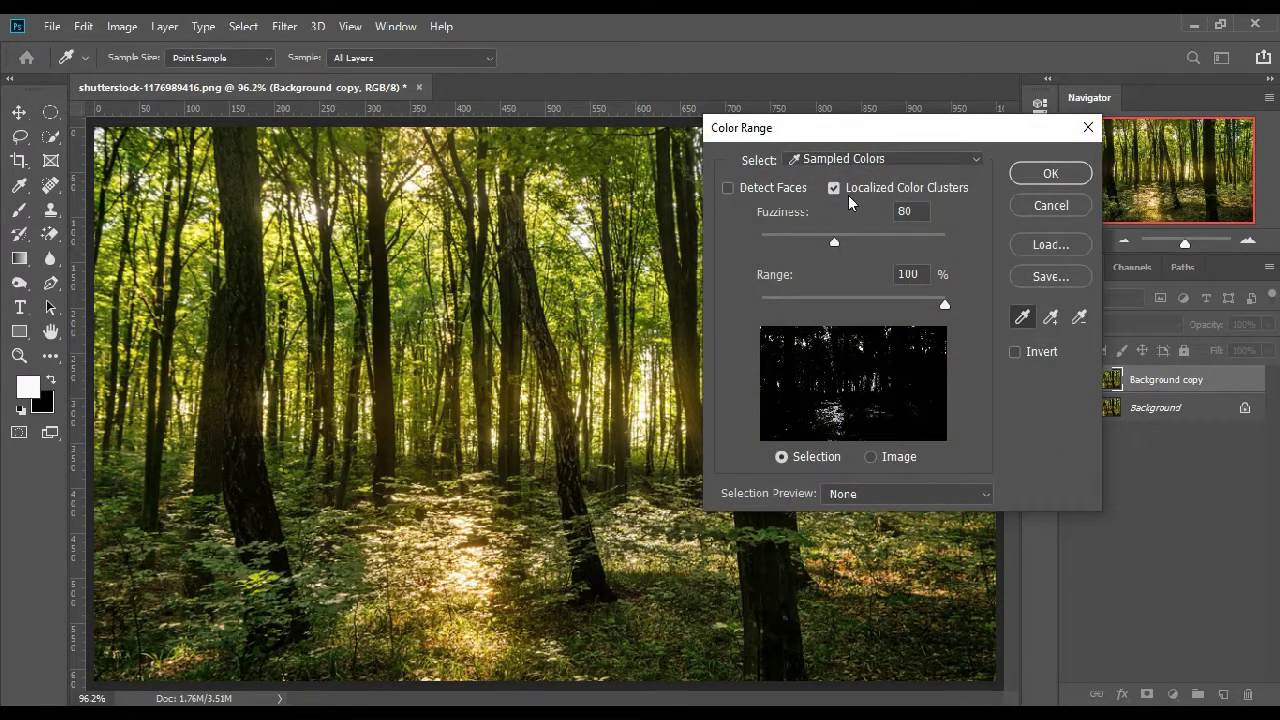
pyautogui.click(849, 160)
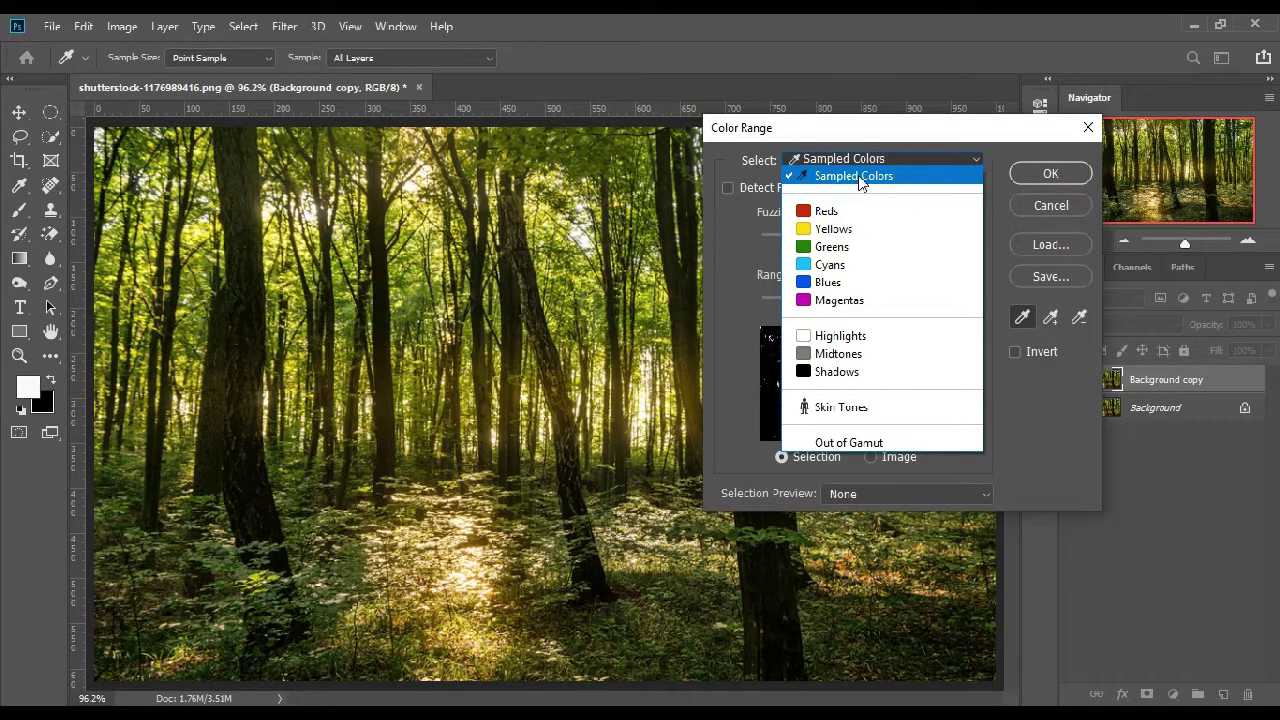
pyautogui.click(858, 175)
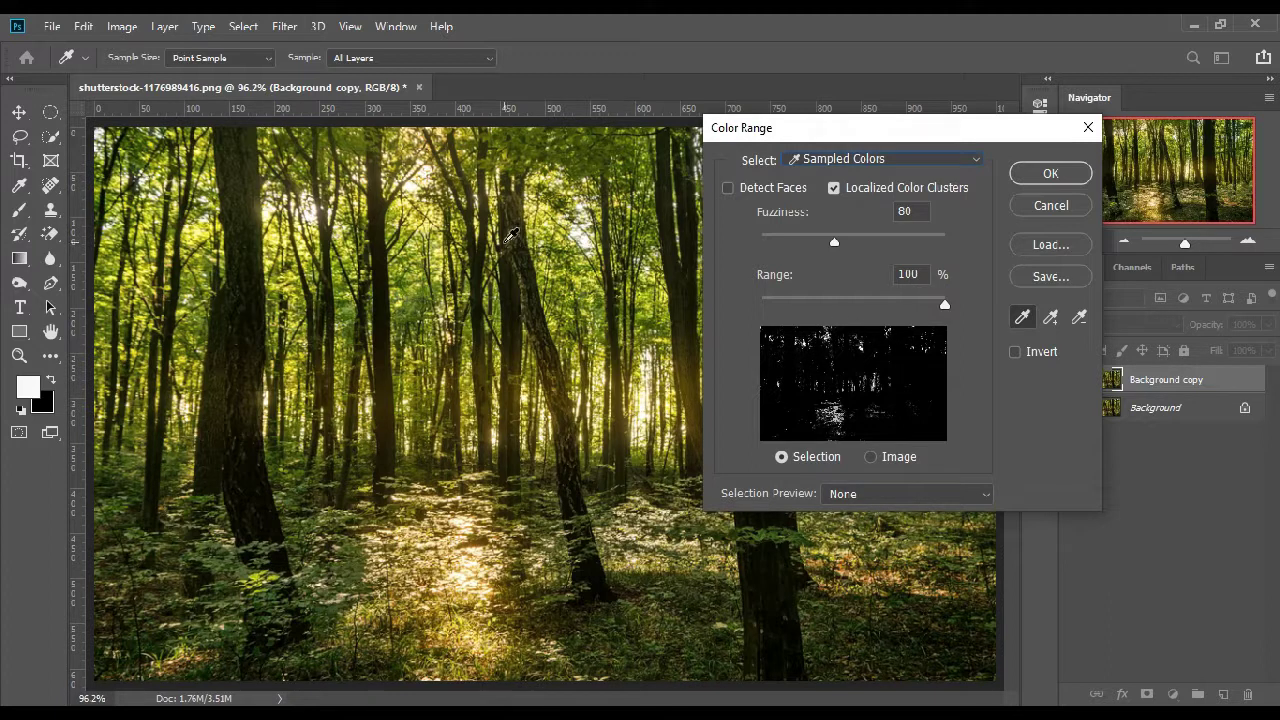
pyautogui.moveTo(783, 138); pyautogui.dragTo(1111, 136)
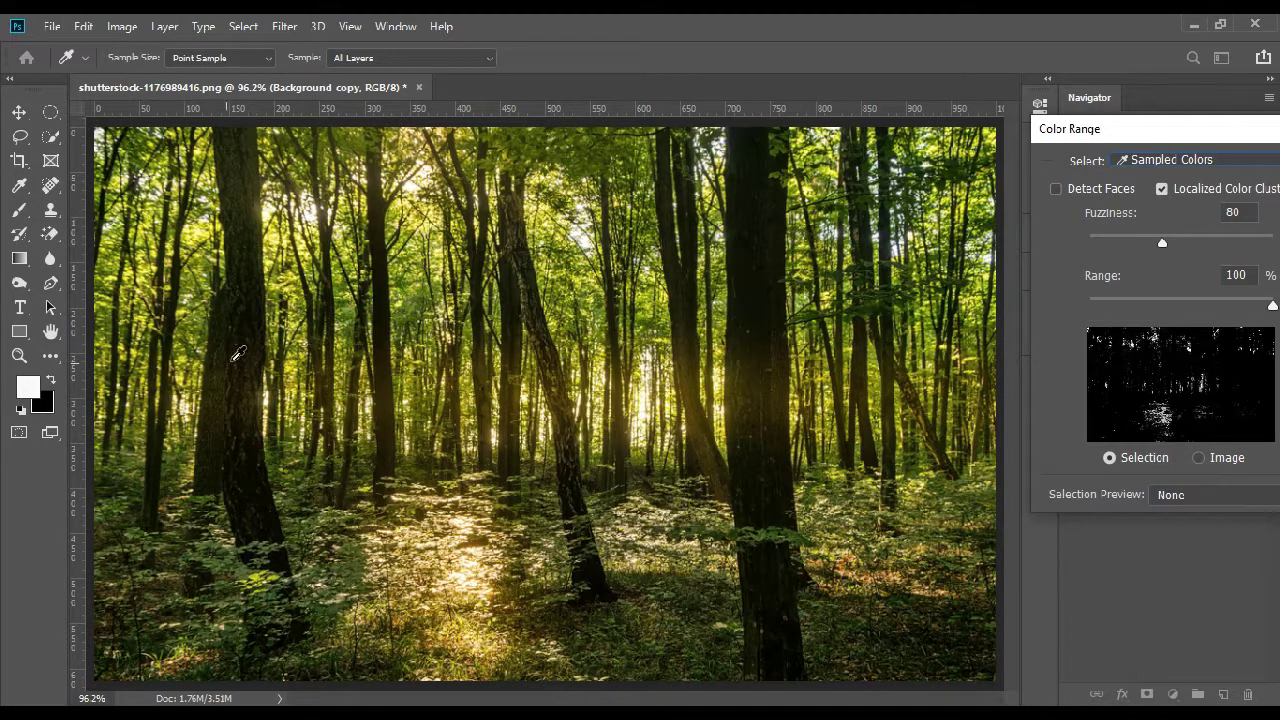
pyautogui.moveTo(1126, 136); pyautogui.dragTo(627, 121)
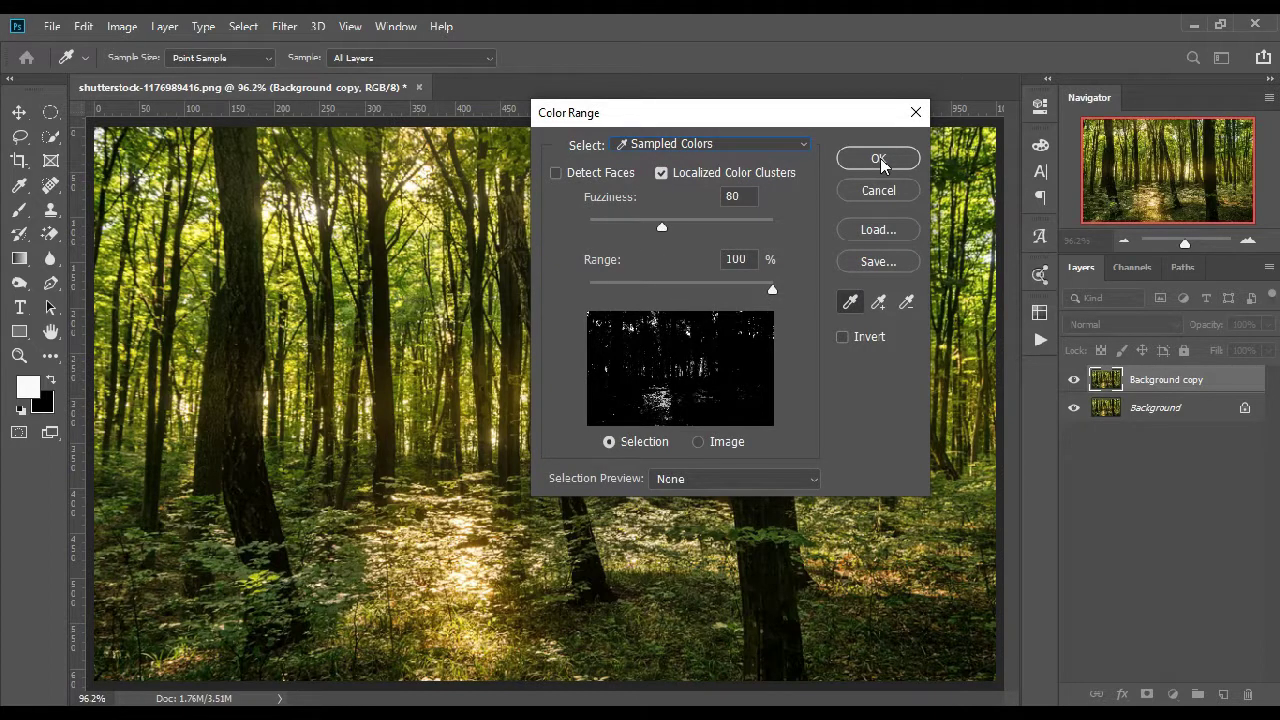
pyautogui.click(878, 160)
pyautogui.press('v')
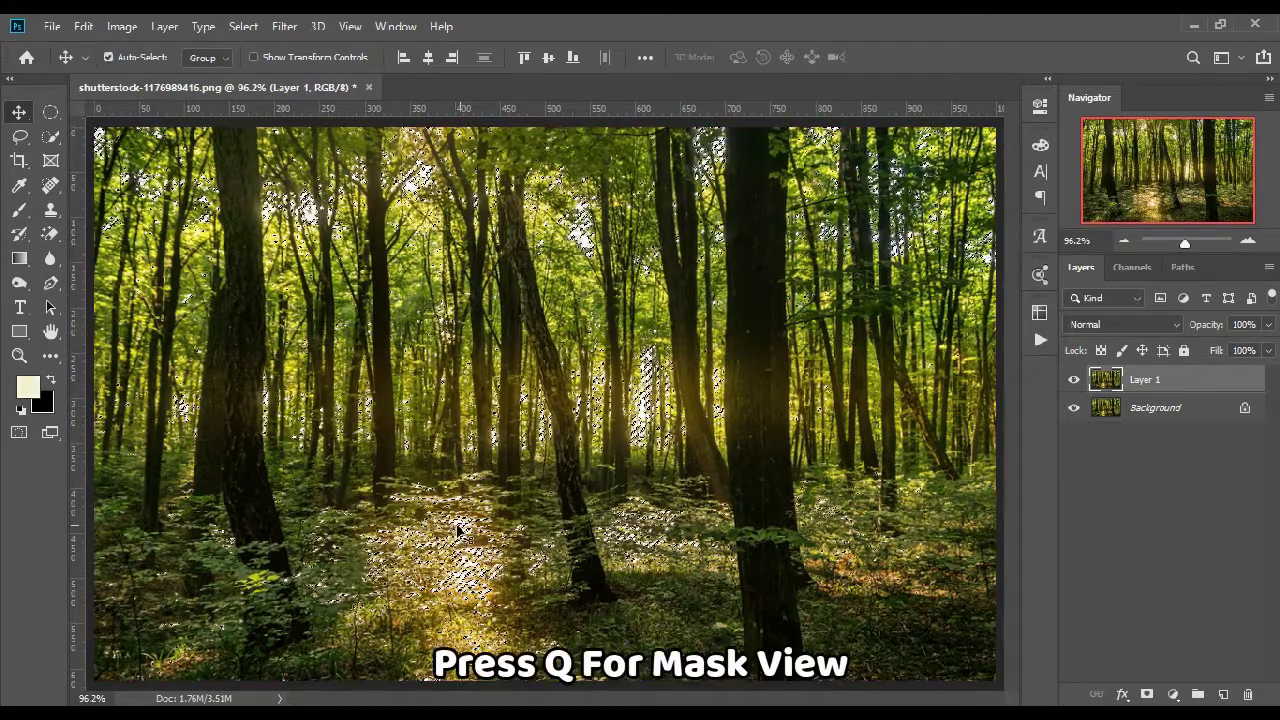
# Step: Enter Quick Mask and set up the Brush tool with a 100 px soft round tip
pyautogui.press('q')
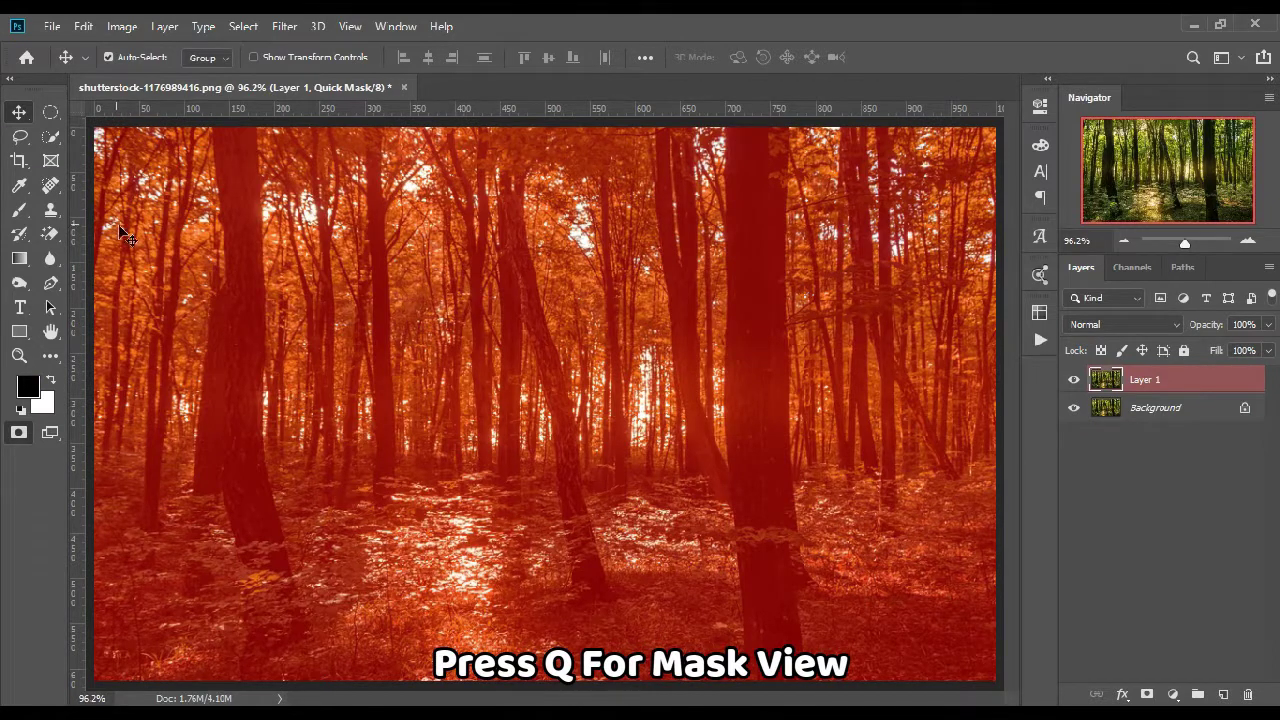
pyautogui.click(18, 212)
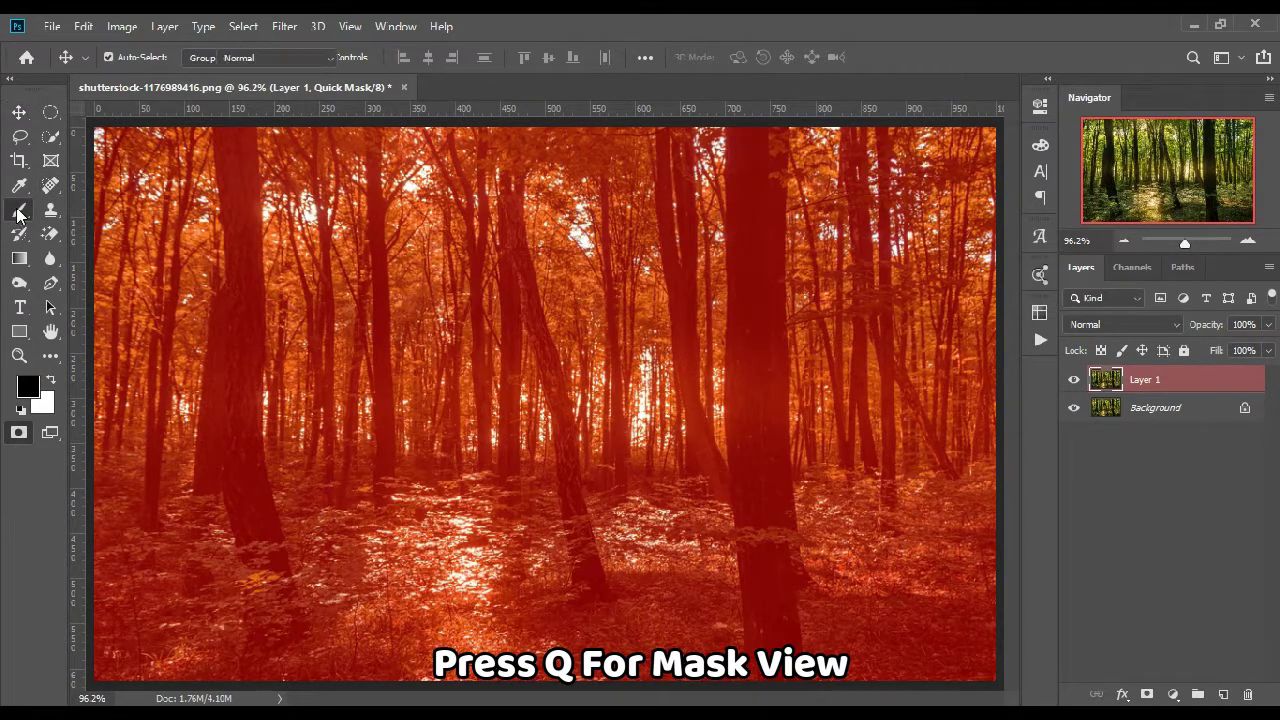
pyautogui.rightClick(18, 213)
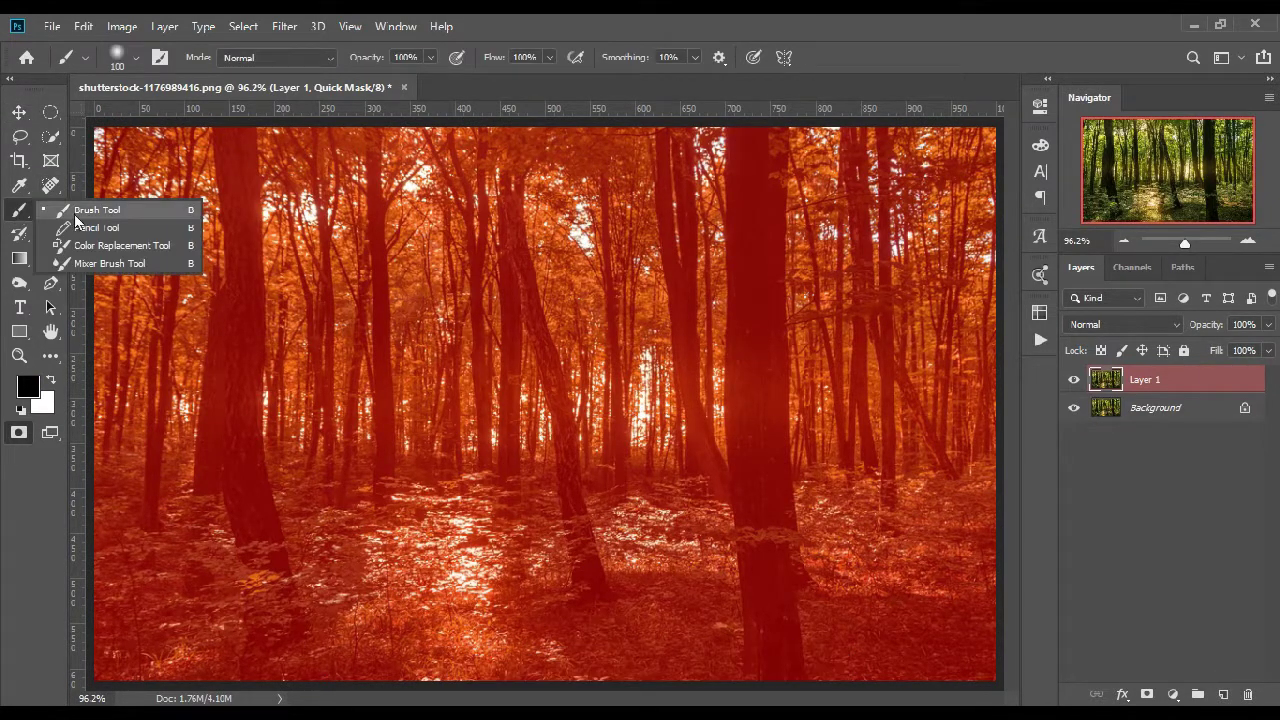
pyautogui.click(135, 209)
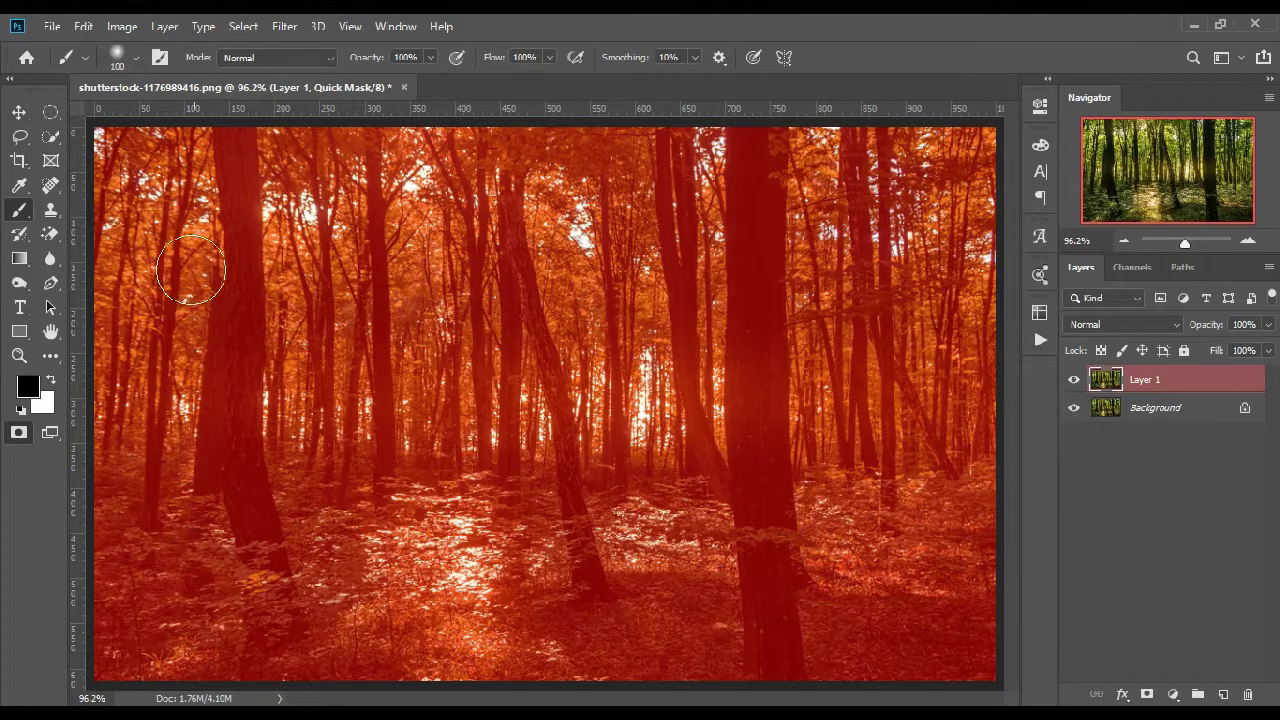
pyautogui.click(136, 57)
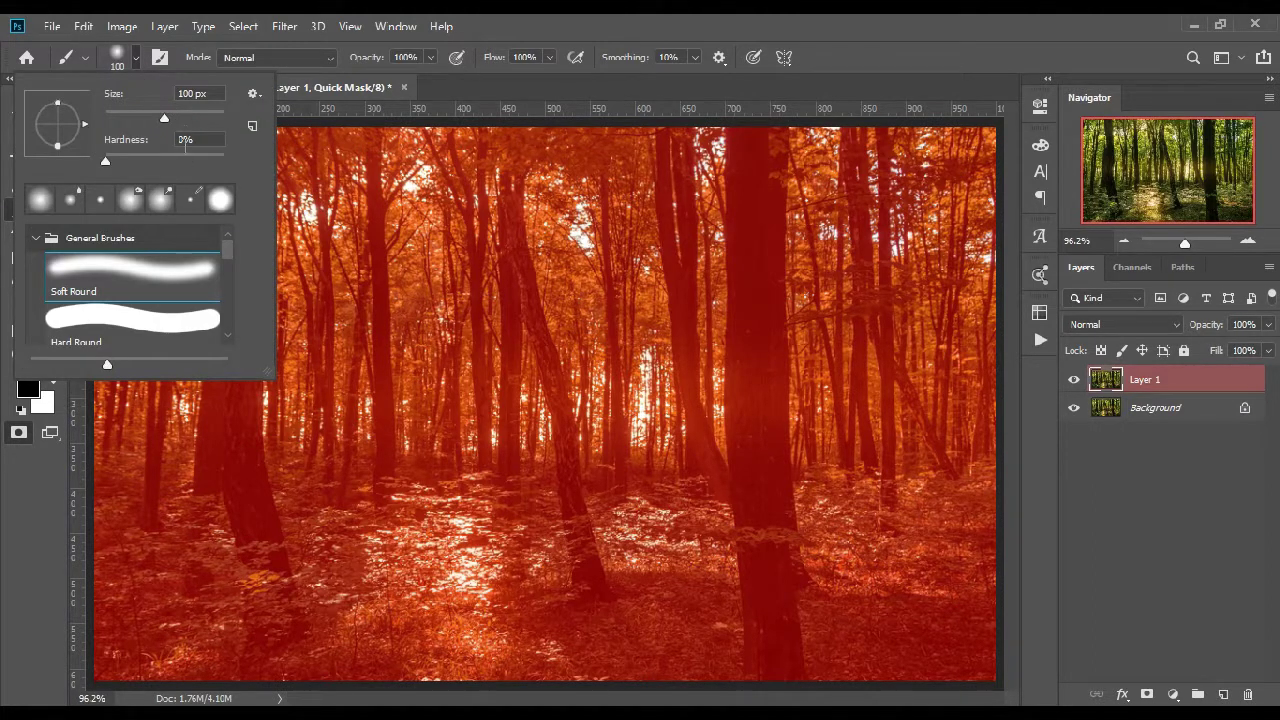
pyautogui.click(144, 54)
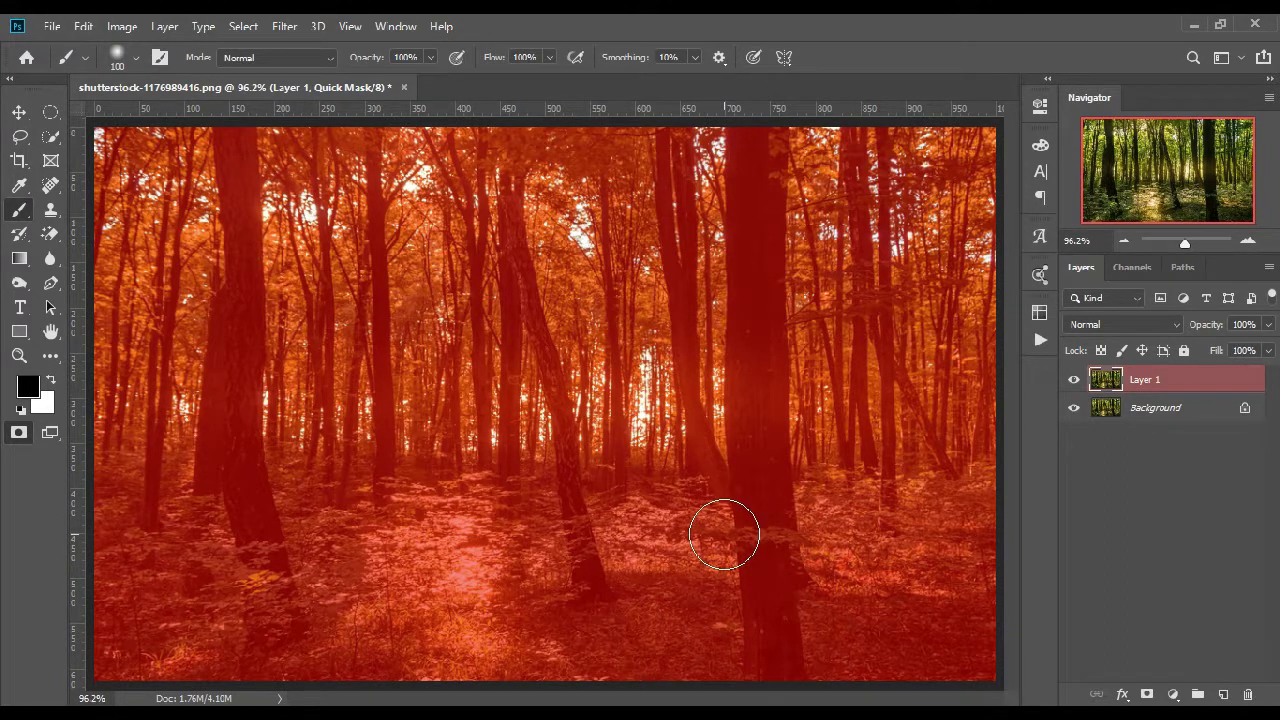
# Step: Exit Quick Mask with the selection trimmed to the sky gaps, and add empty Layer 2
pyautogui.click(29, 114)
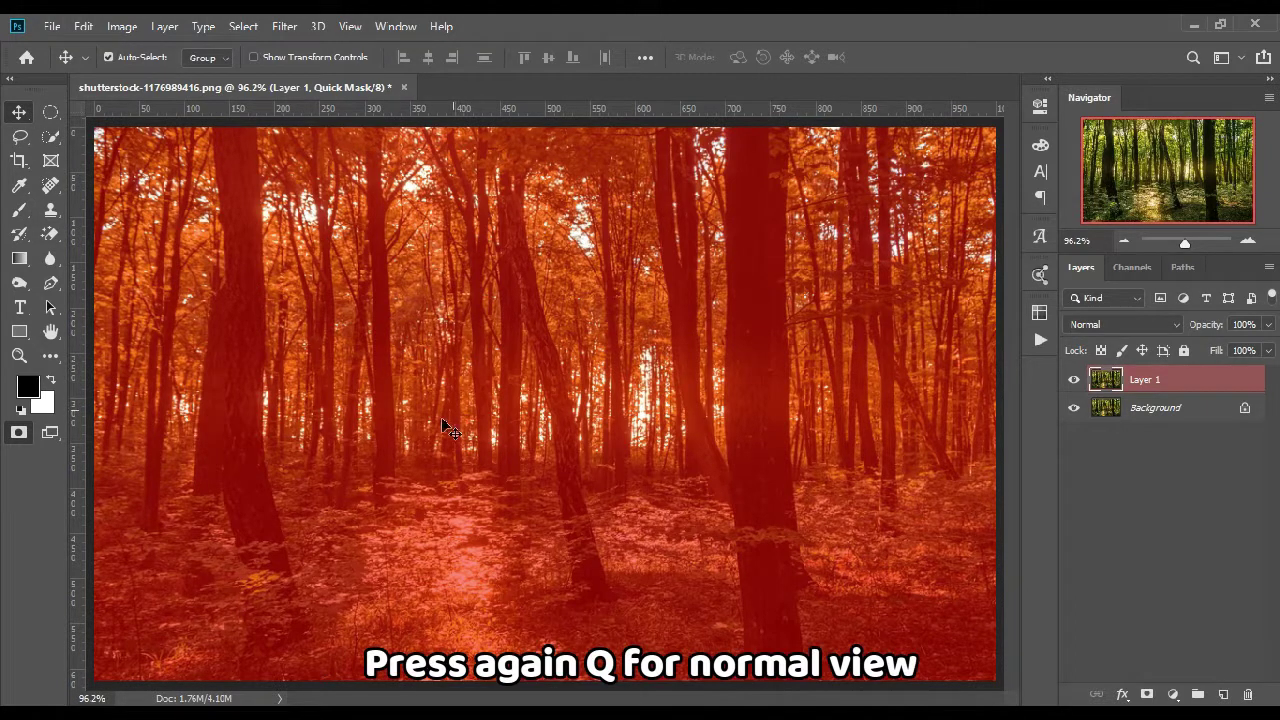
pyautogui.press('q')
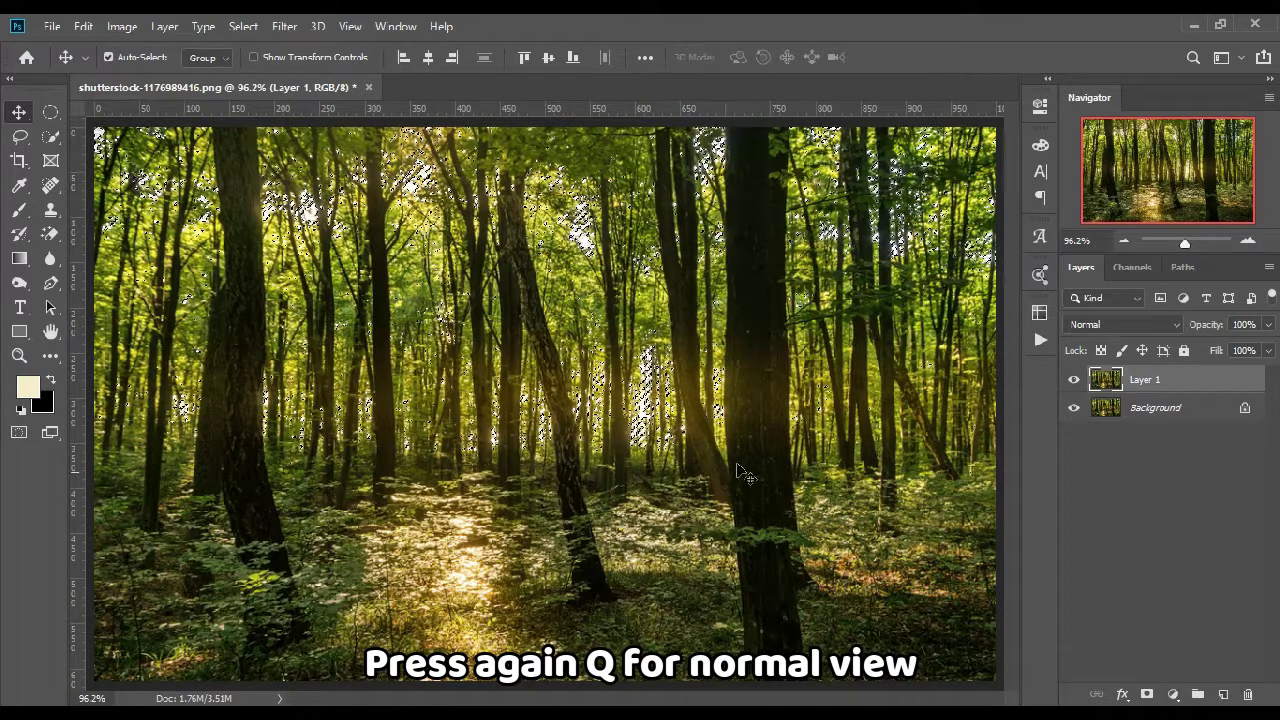
pyautogui.click(1221, 694)
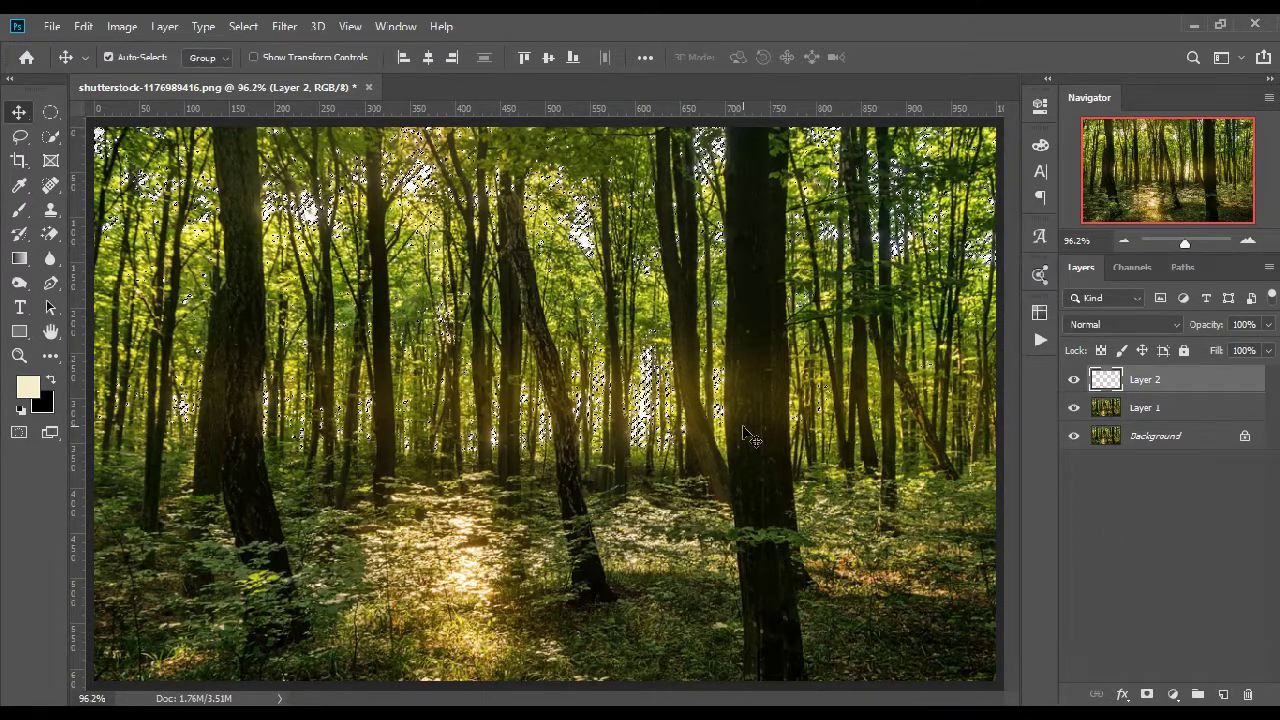
# Step: Fill the selected light areas with White, then deselect
pyautogui.hotkey('shift', 'F5')
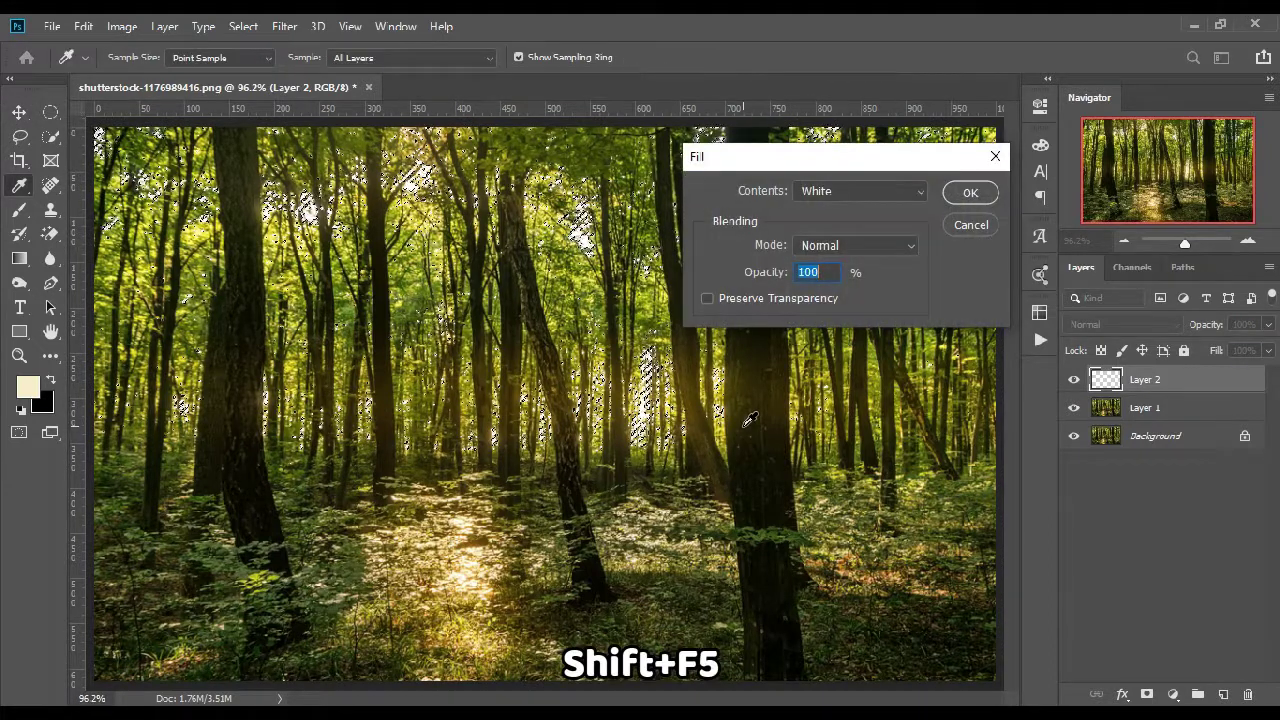
pyautogui.click(866, 191)
pyautogui.click(833, 370)
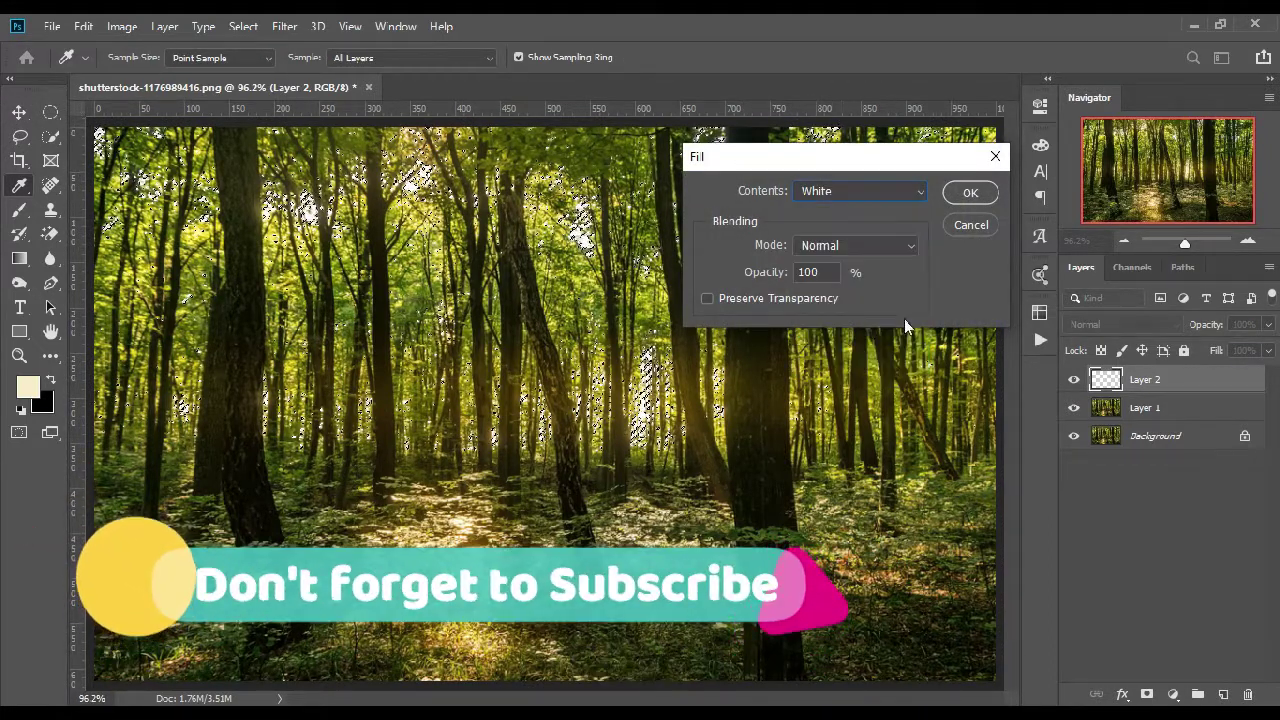
pyautogui.click(970, 193)
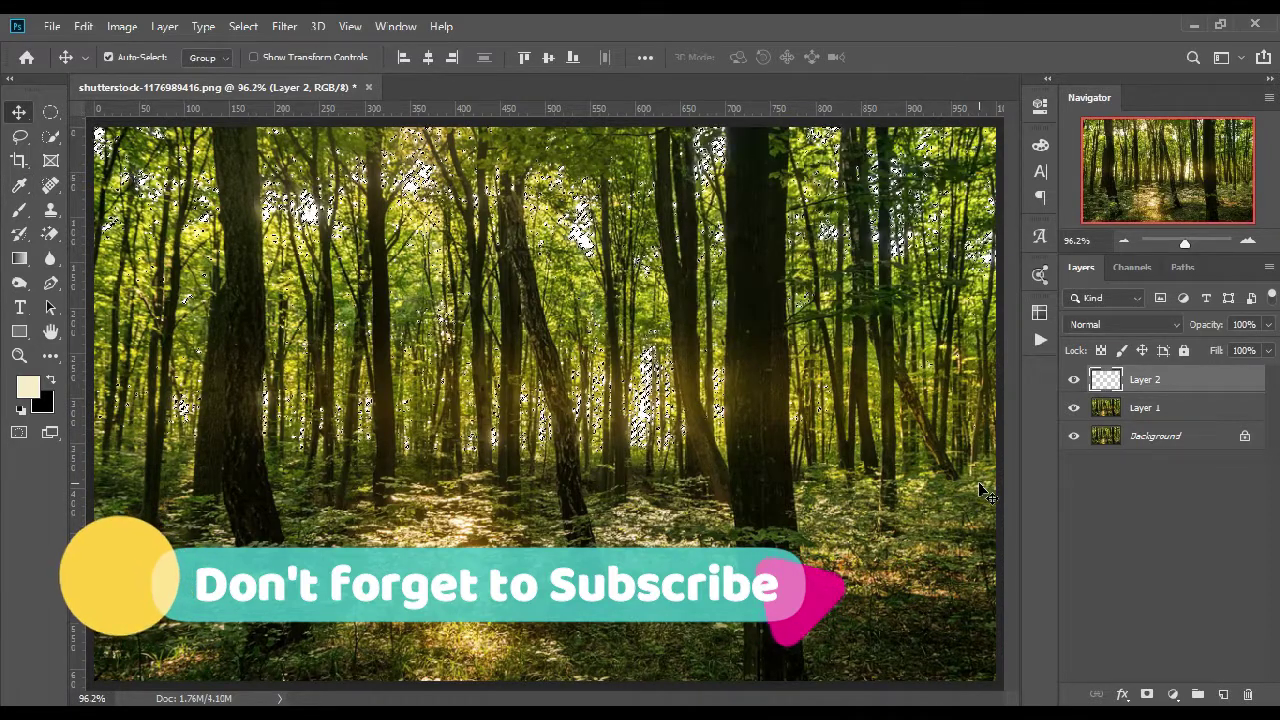
pyautogui.hotkey('ctrl', 'd')
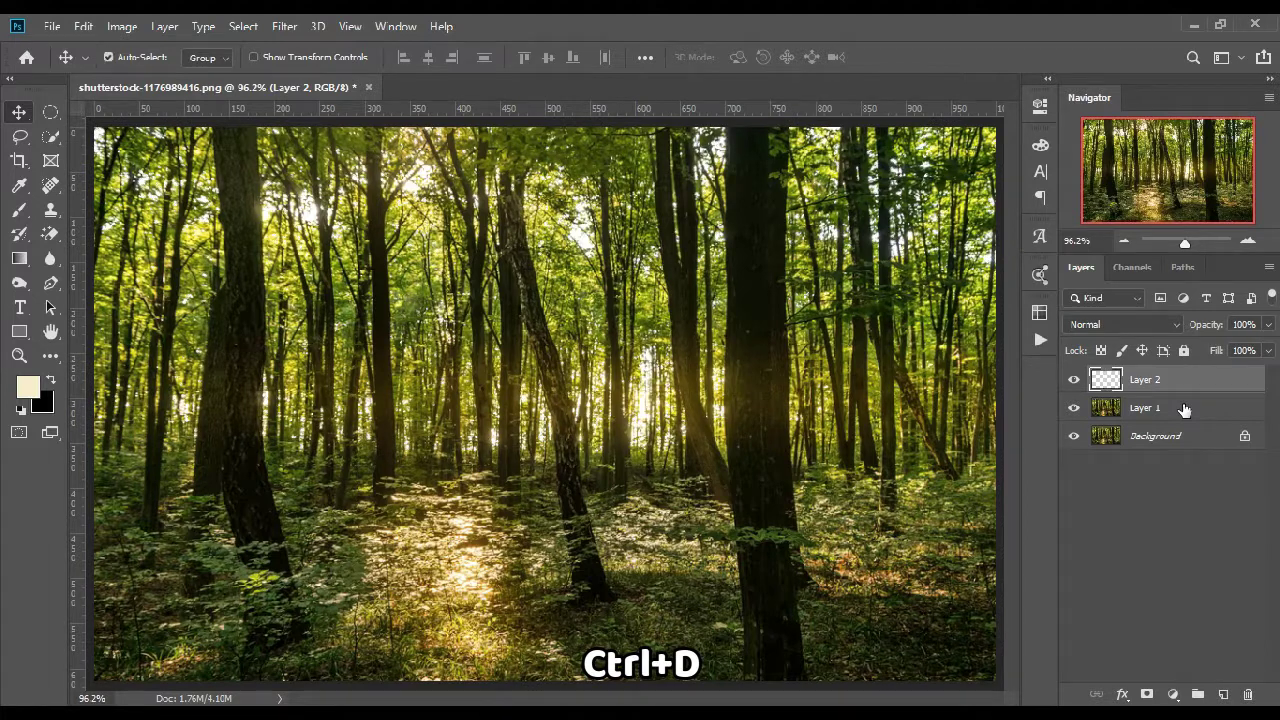
# Step: Delete Layer 1 and convert Layer 2 to a smart object
pyautogui.click(1180, 411)
pyautogui.press('Delete')
pyautogui.click(1171, 380)
pyautogui.rightClick(1171, 380)
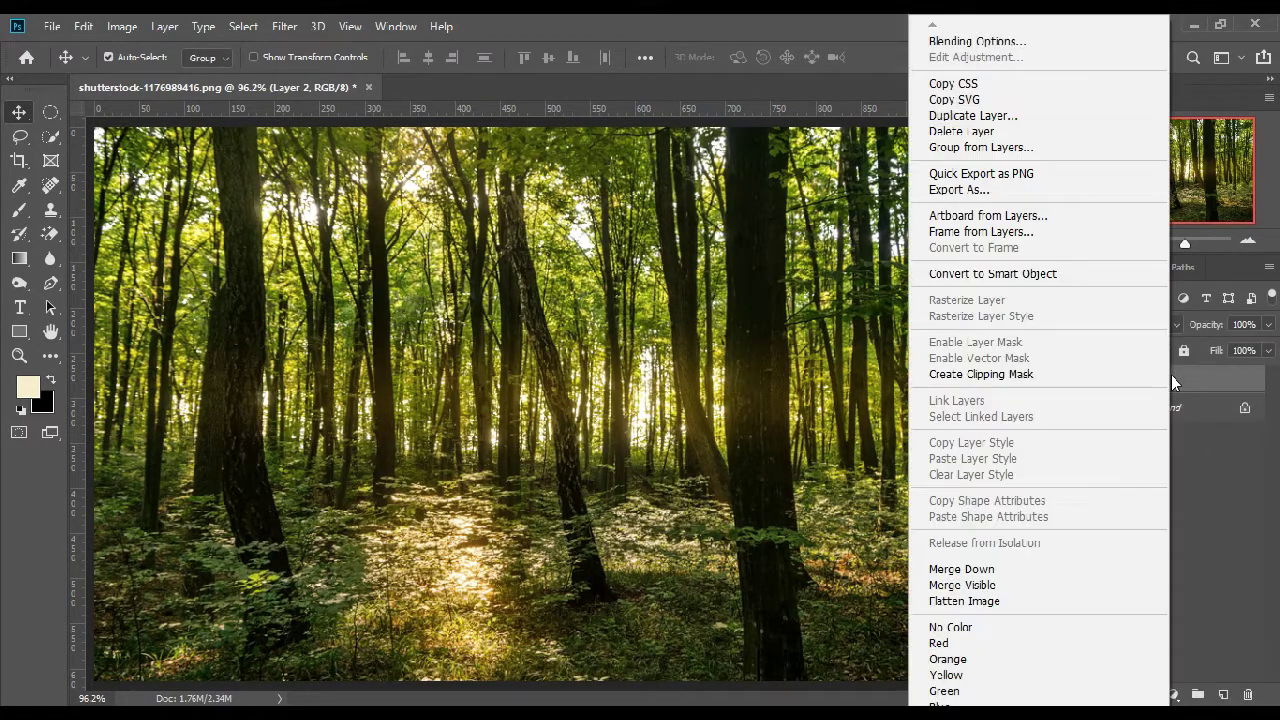
pyautogui.click(1030, 273)
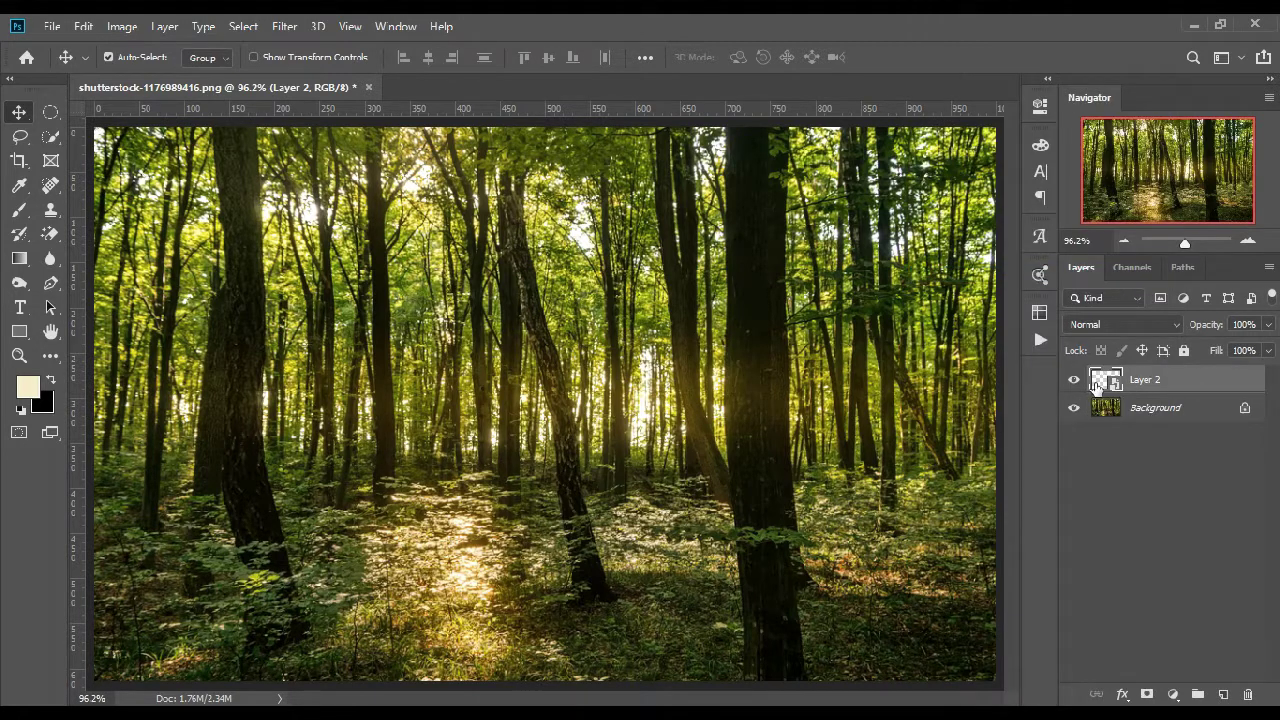
pyautogui.click(285, 26)
pyautogui.moveTo(294, 239)
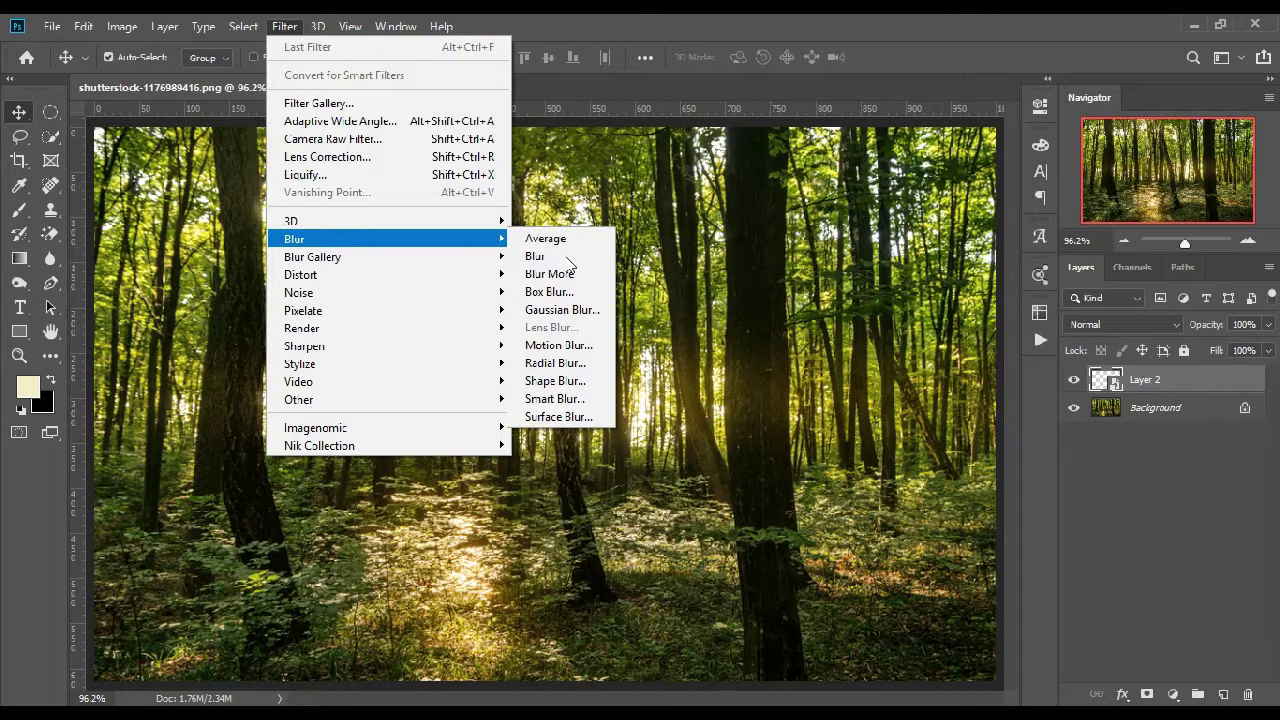
# Step: Apply a Radial Blur at Amount 100, Zoom, Best quality, centred near the top
pyautogui.click(557, 363)
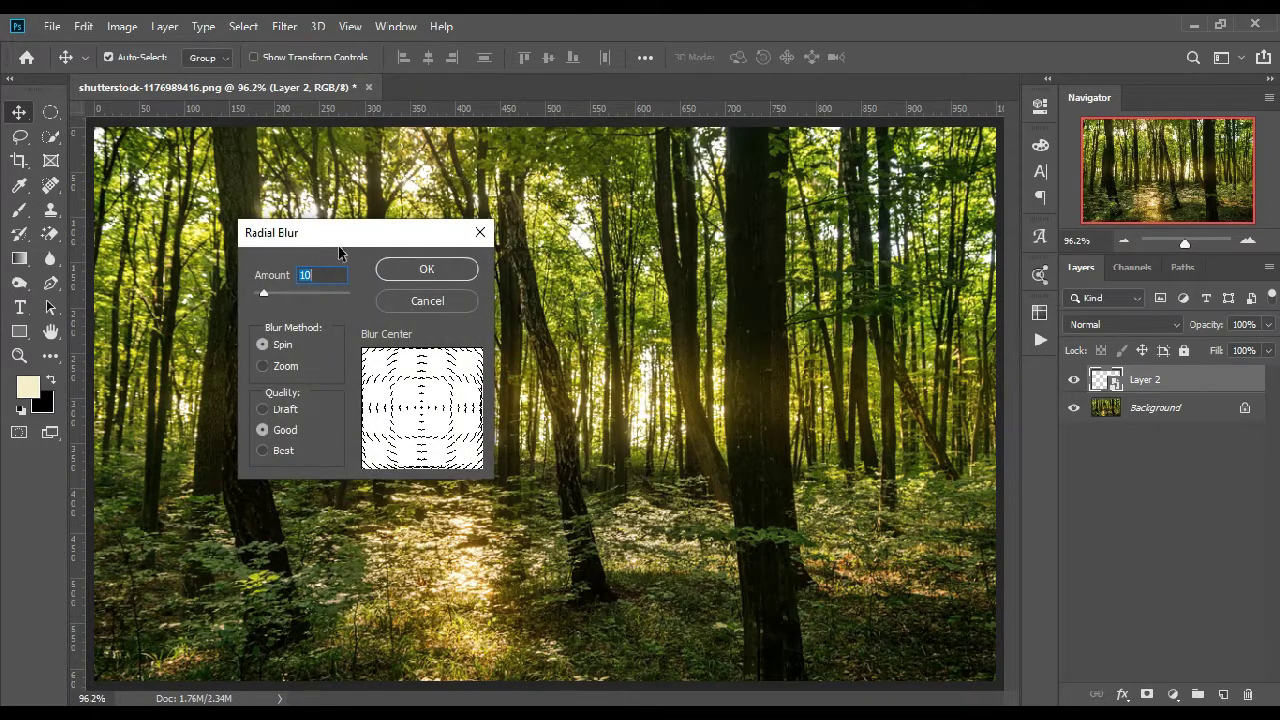
pyautogui.moveTo(266, 295); pyautogui.dragTo(366, 305)
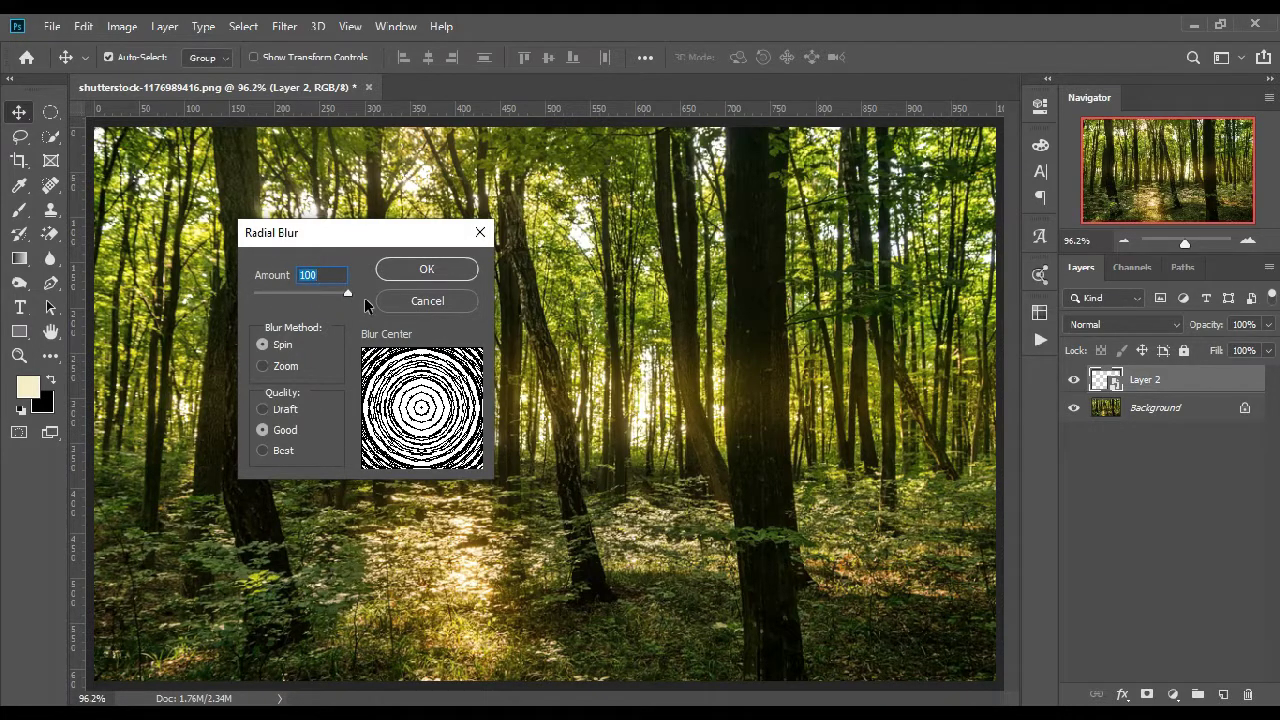
pyautogui.click(270, 370)
pyautogui.click(260, 449)
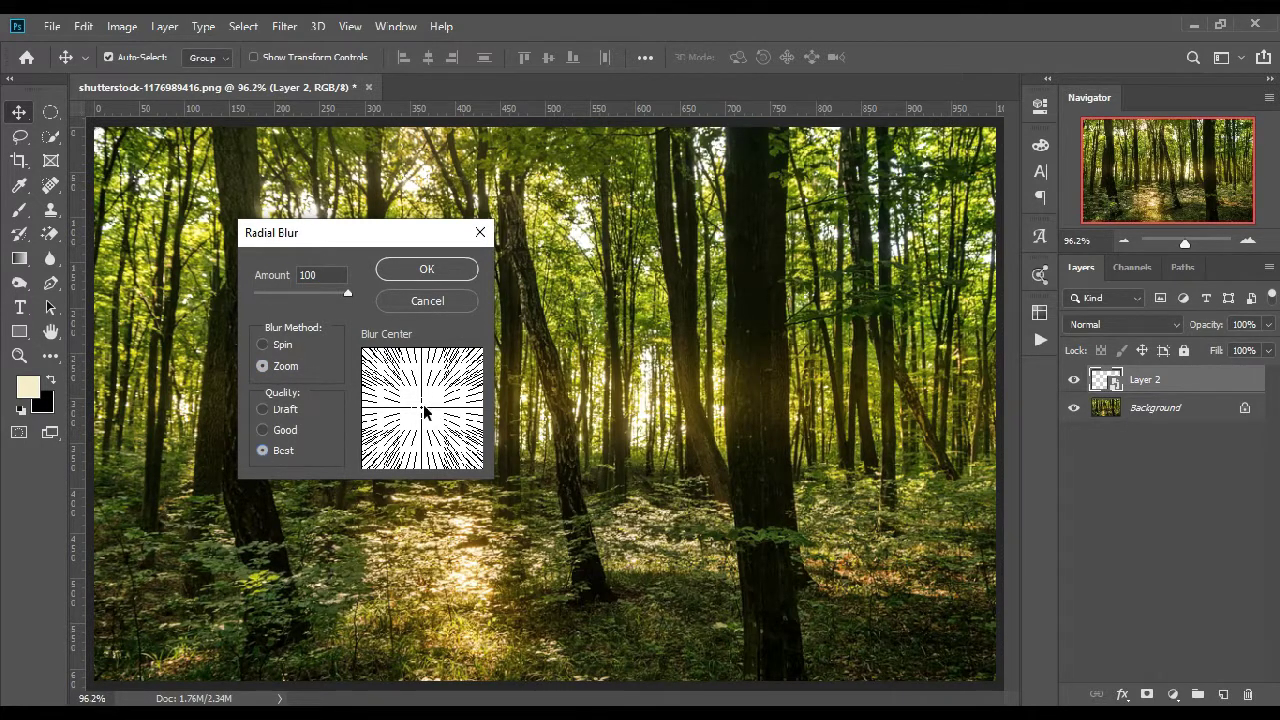
pyautogui.moveTo(431, 404); pyautogui.dragTo(427, 358)
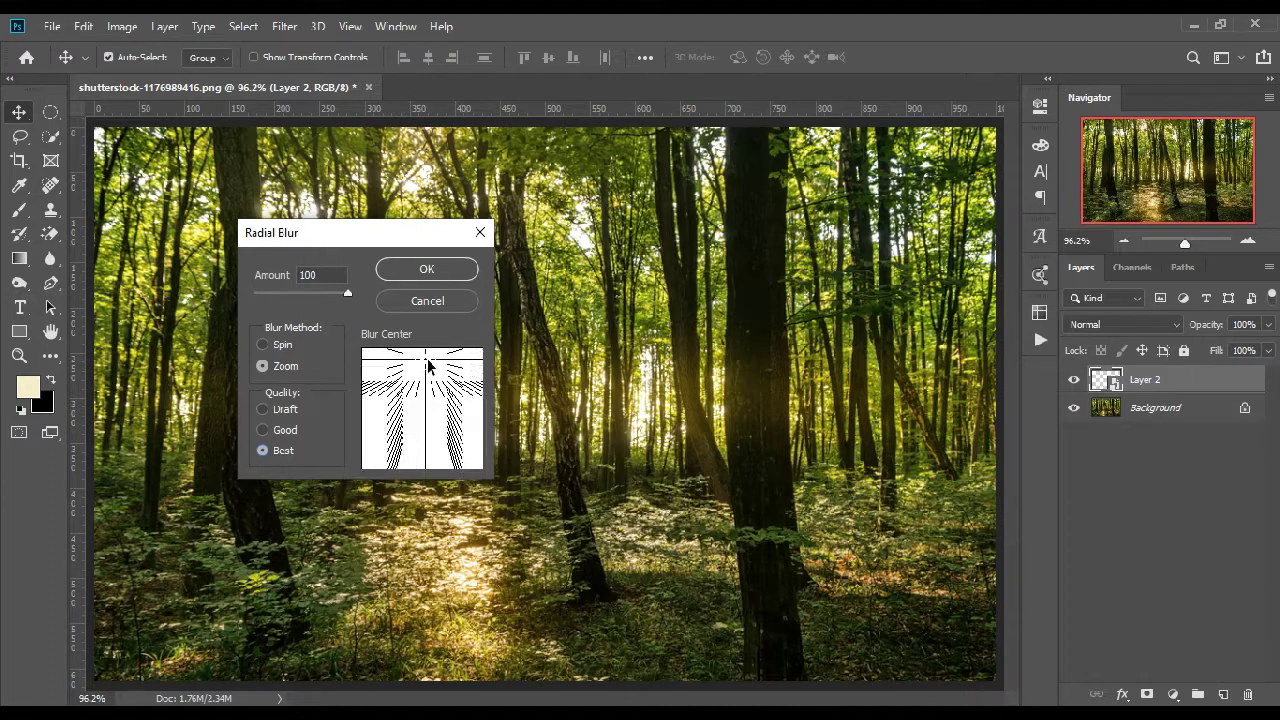
pyautogui.click(436, 358)
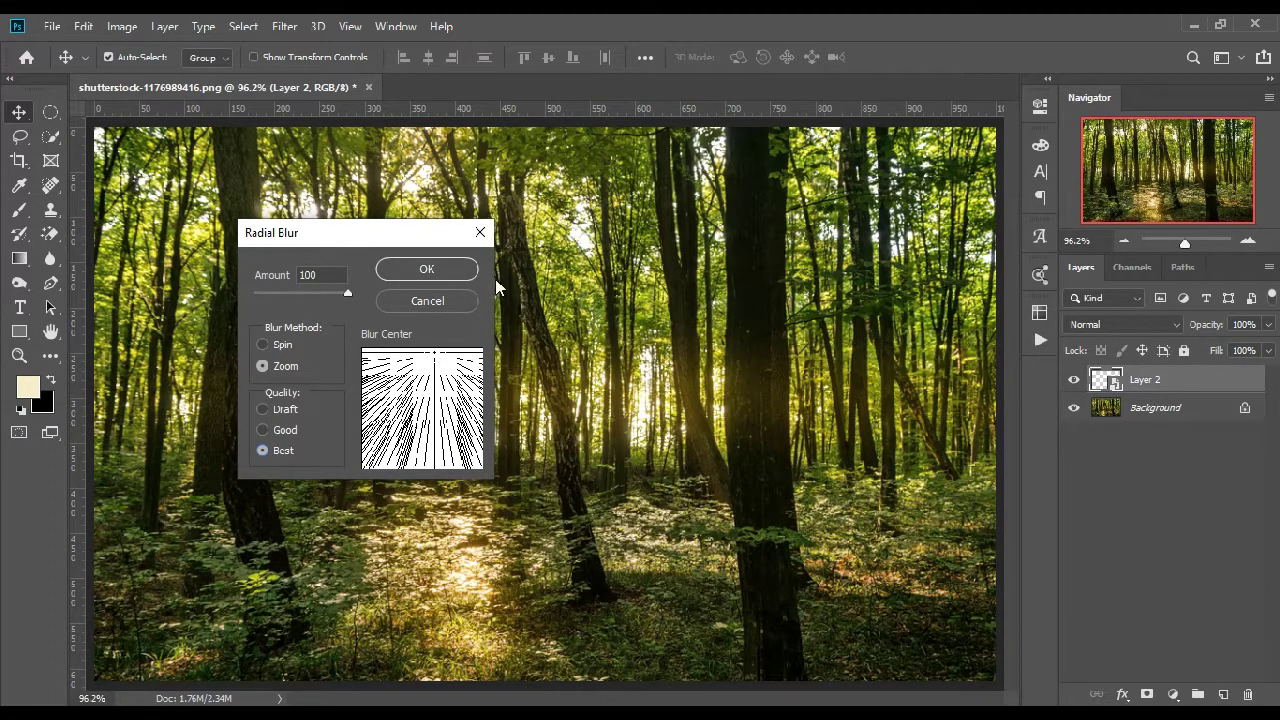
pyautogui.click(437, 270)
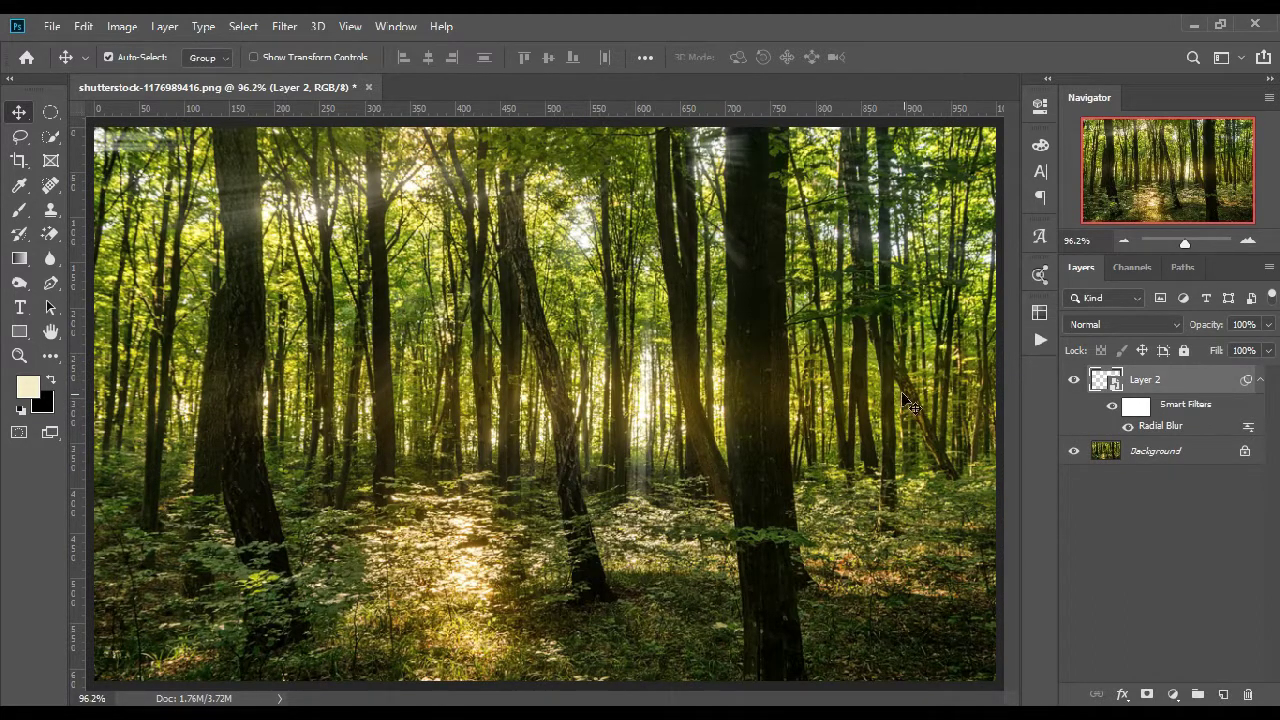
# Step: Give Layer 2 an Outer Glow in a pale yellow with colour saturation 45
pyautogui.doubleClick(1229, 383)
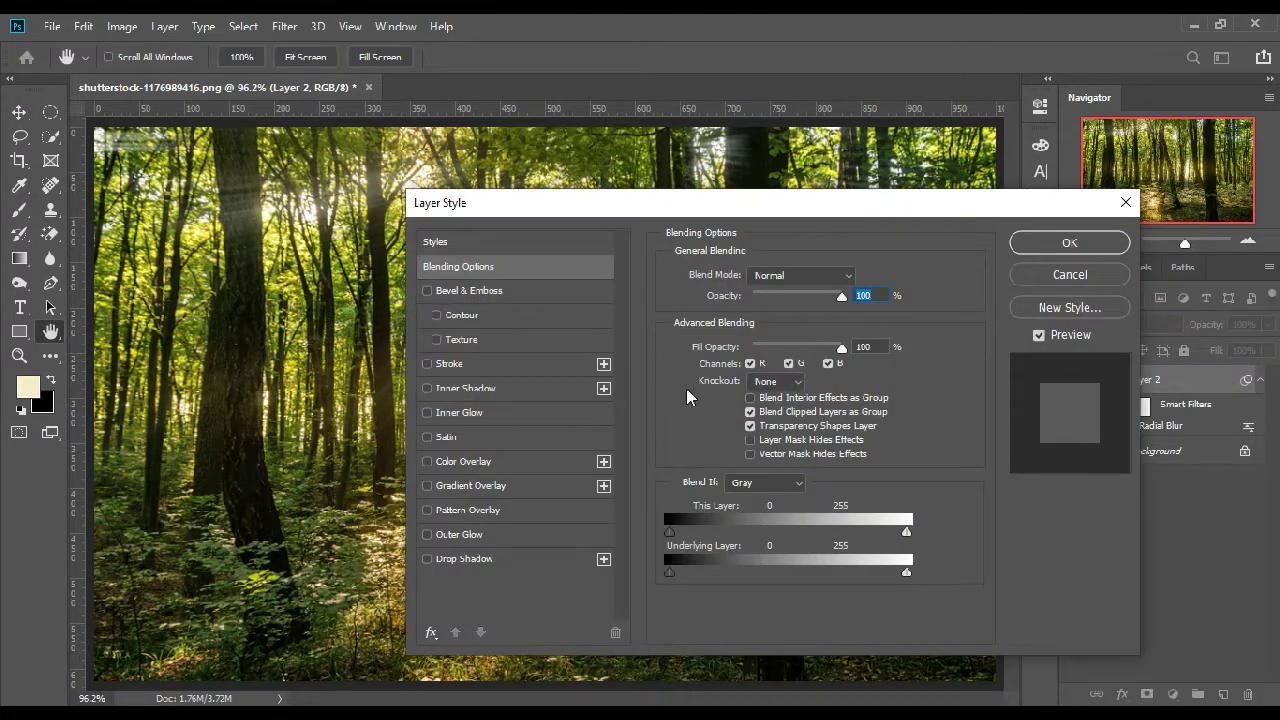
pyautogui.moveTo(760, 212); pyautogui.dragTo(861, 163)
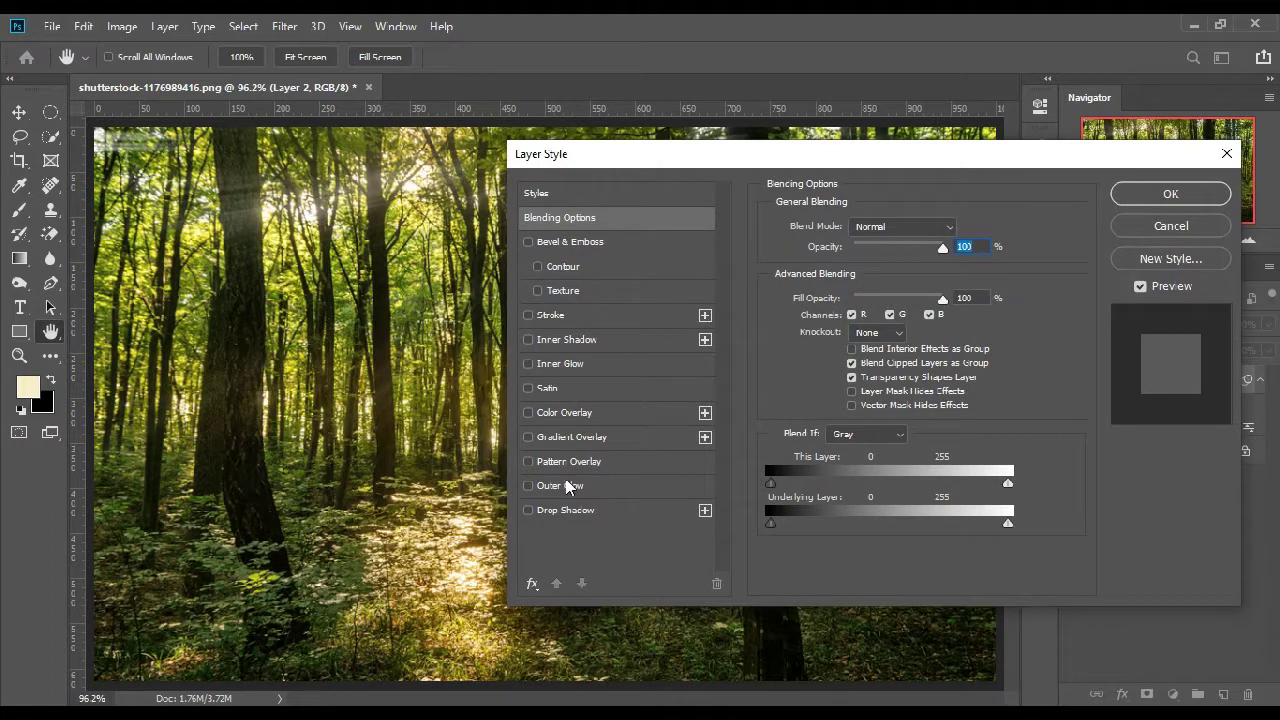
pyautogui.click(588, 485)
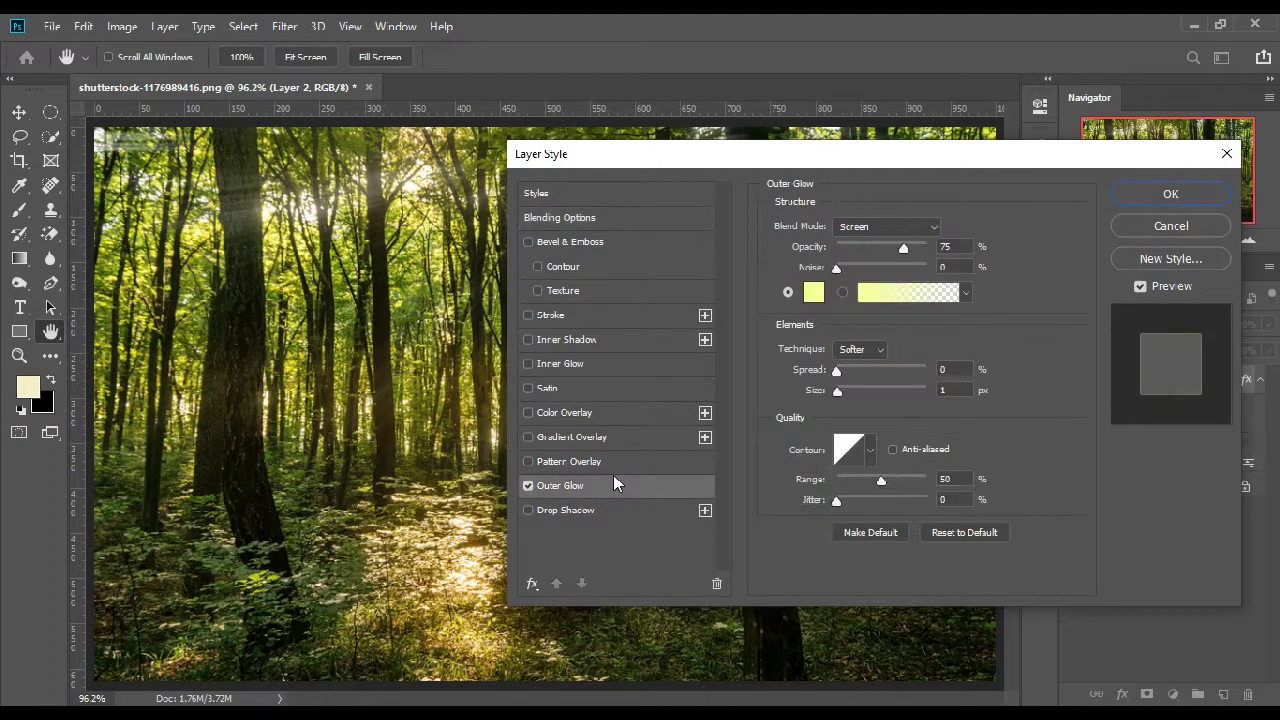
pyautogui.click(816, 293)
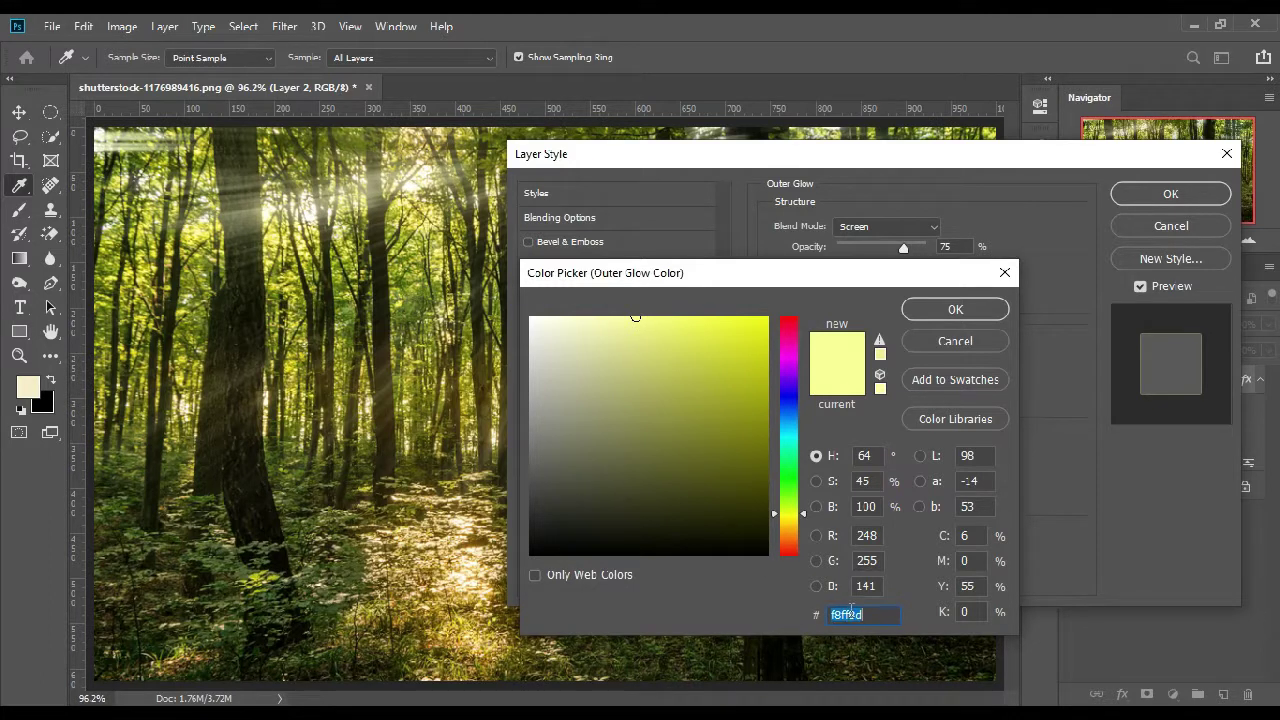
pyautogui.click(862, 481)
pyautogui.press('Up')
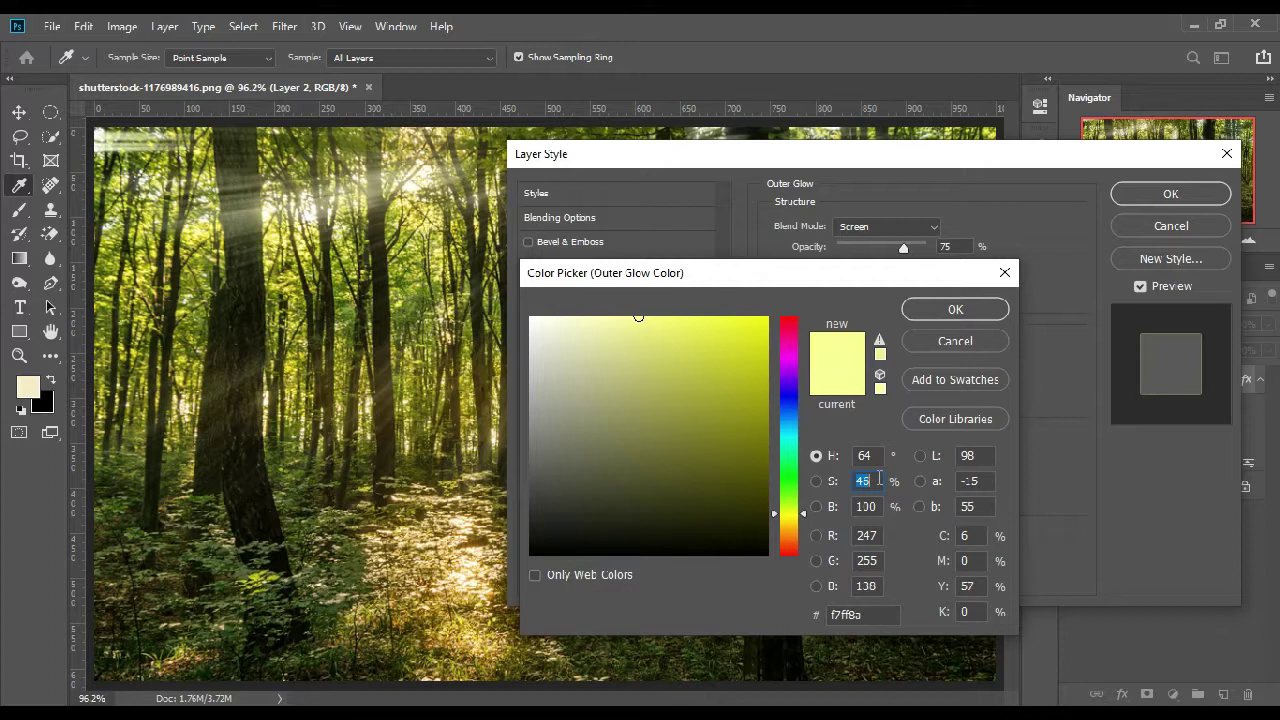
pyautogui.write('45')
pyautogui.press('Up')
pyautogui.click(966, 311)
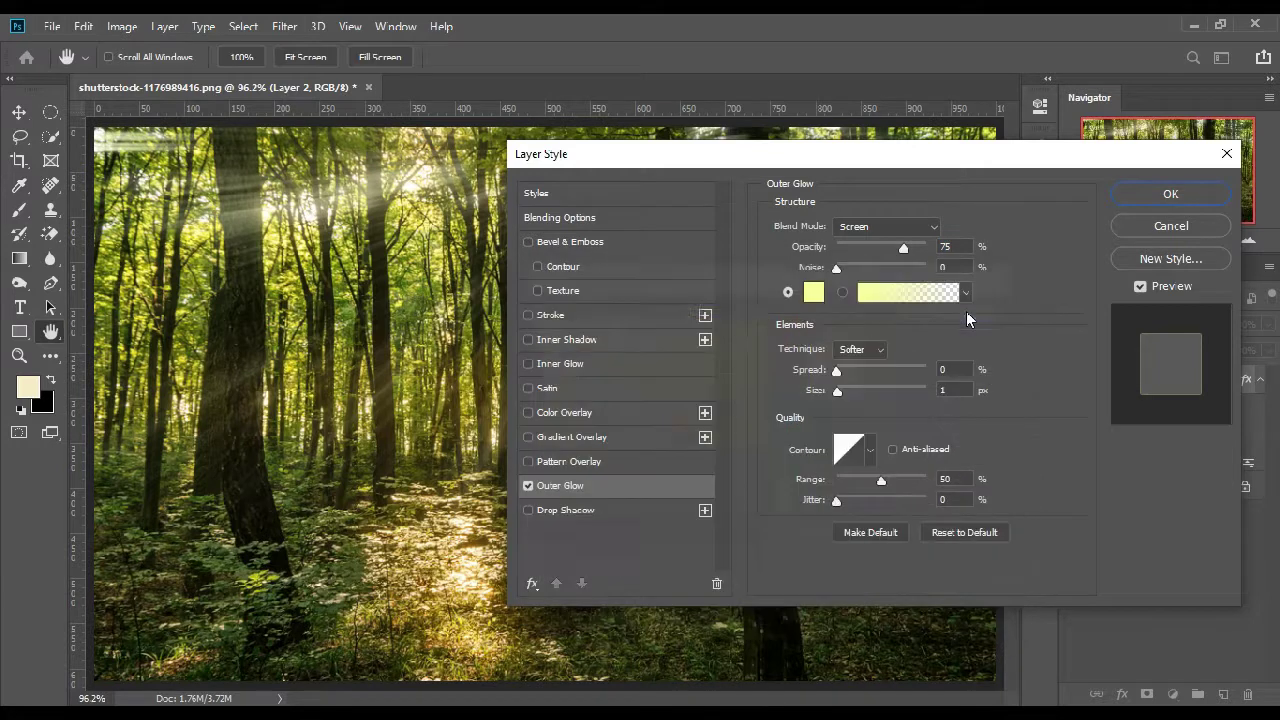
pyautogui.click(1168, 196)
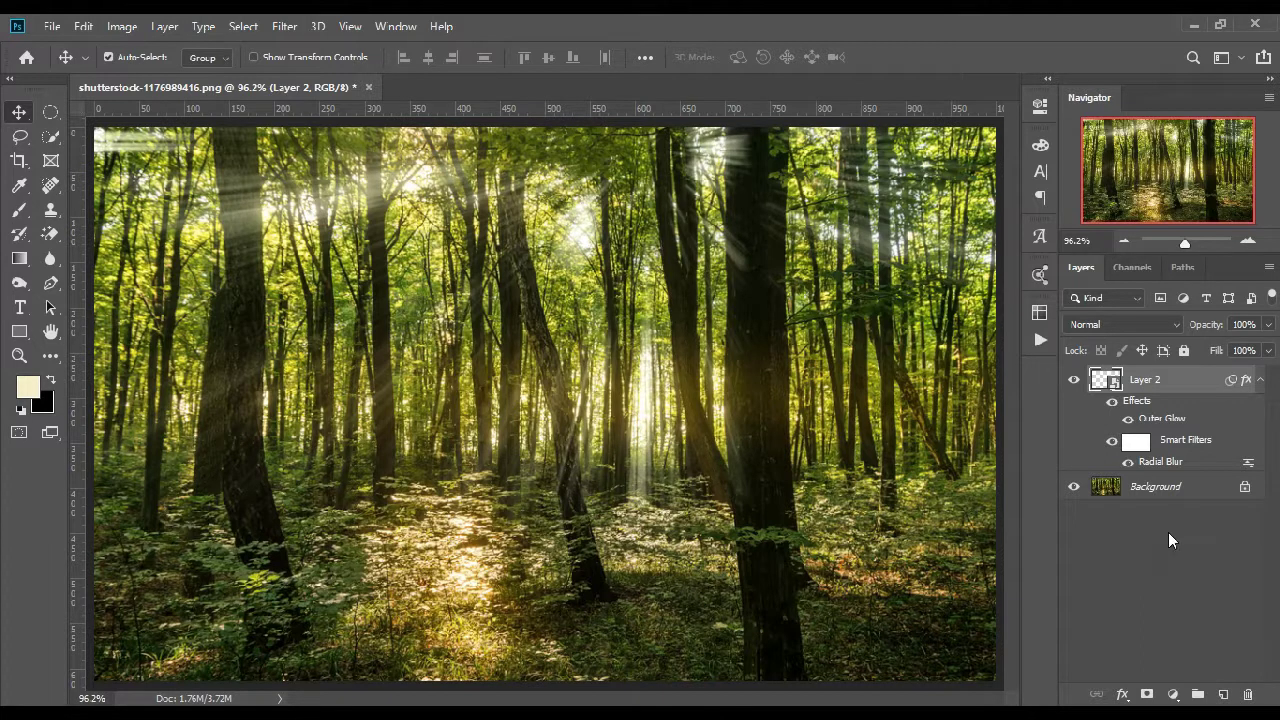
# Step: Duplicate Layer 2 with Ctrl+J and set the copy's blend mode to Soft Light
pyautogui.click(1260, 381)
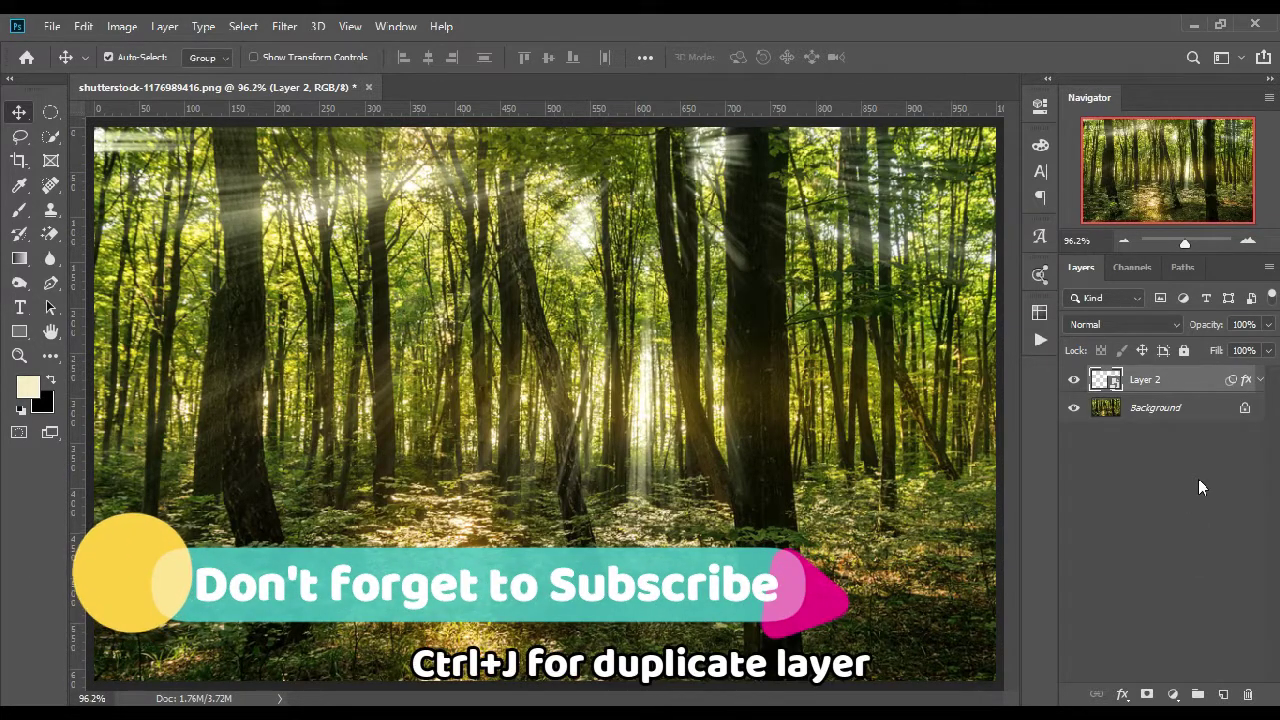
pyautogui.hotkey('ctrl', 'j')
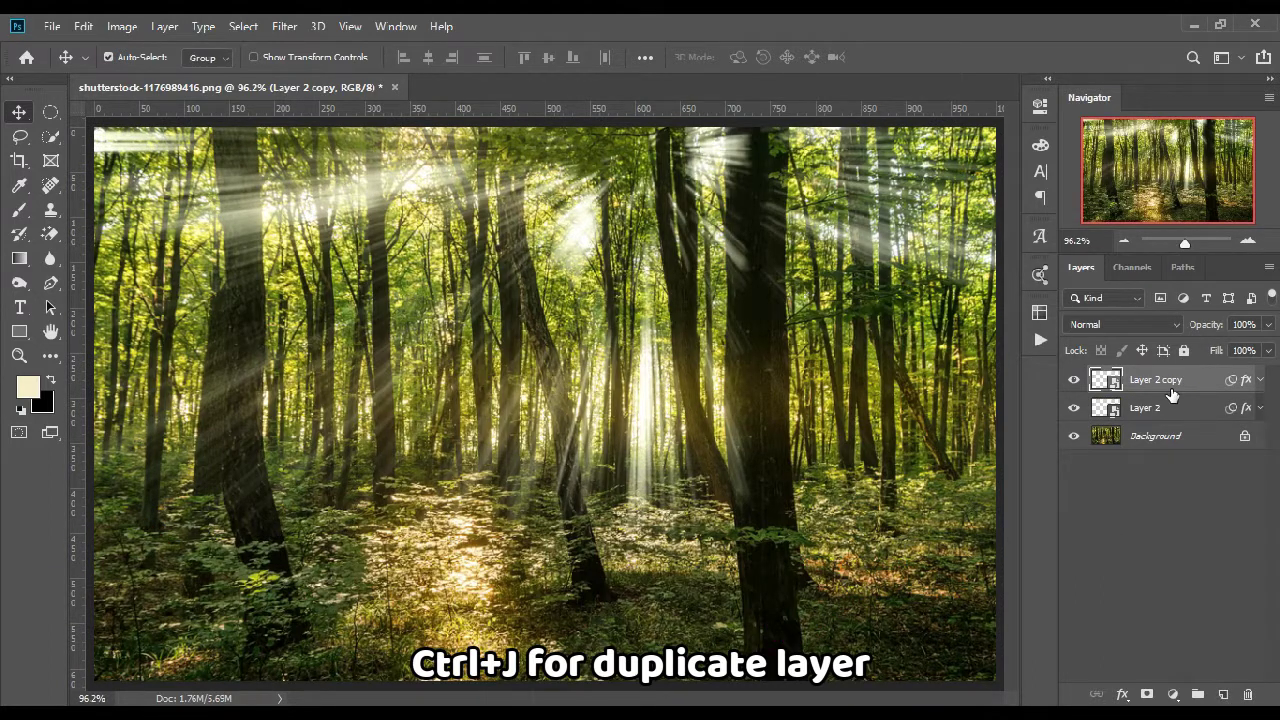
pyautogui.click(1106, 323)
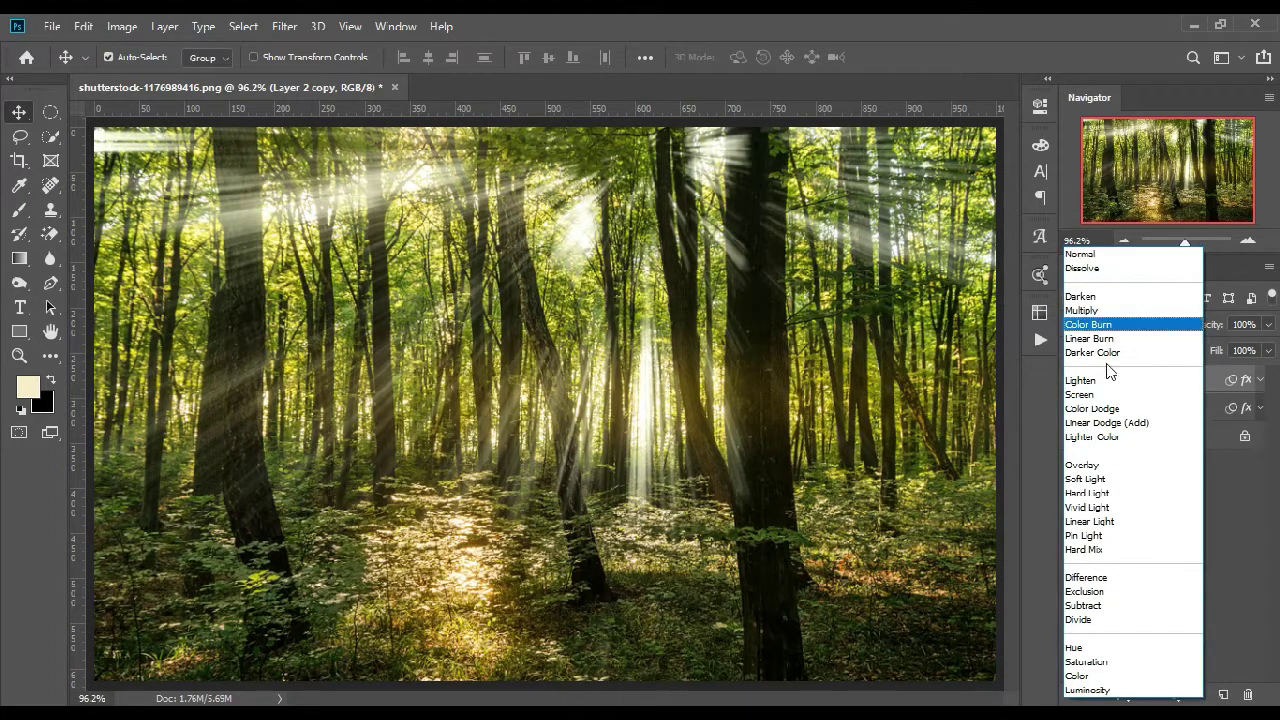
pyautogui.click(1096, 482)
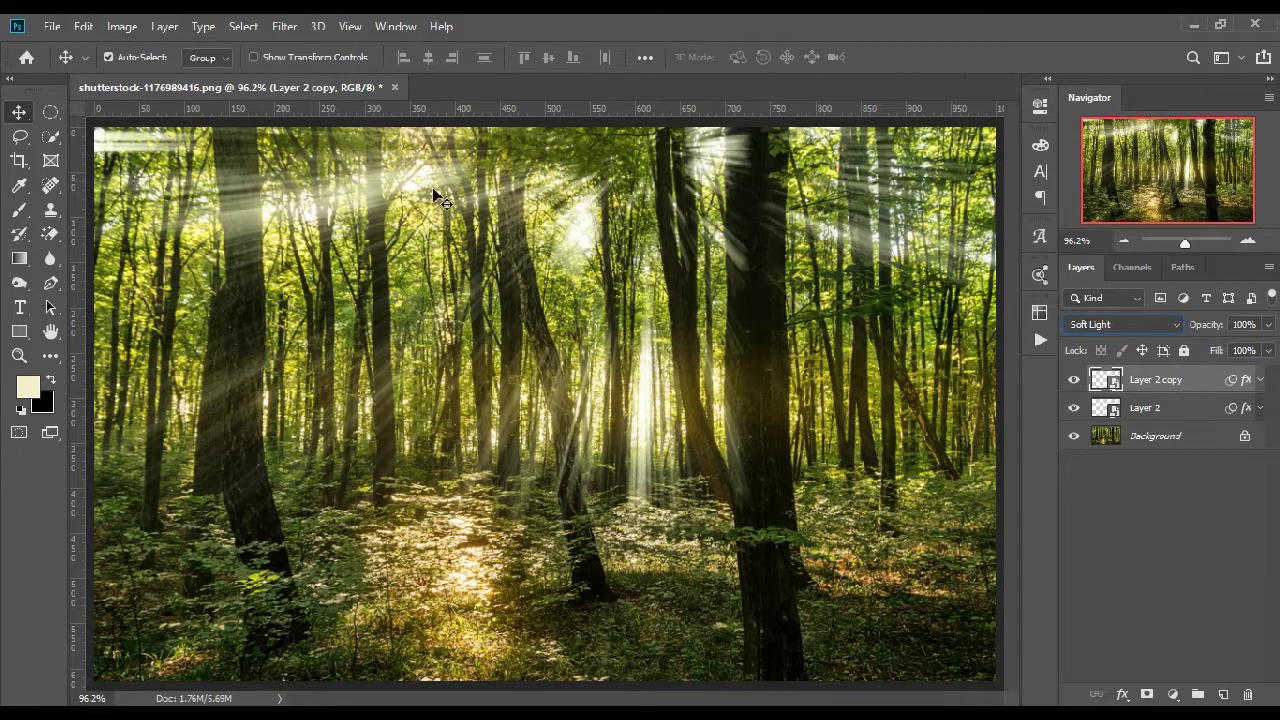
pyautogui.click(290, 28)
pyautogui.moveTo(390, 239)
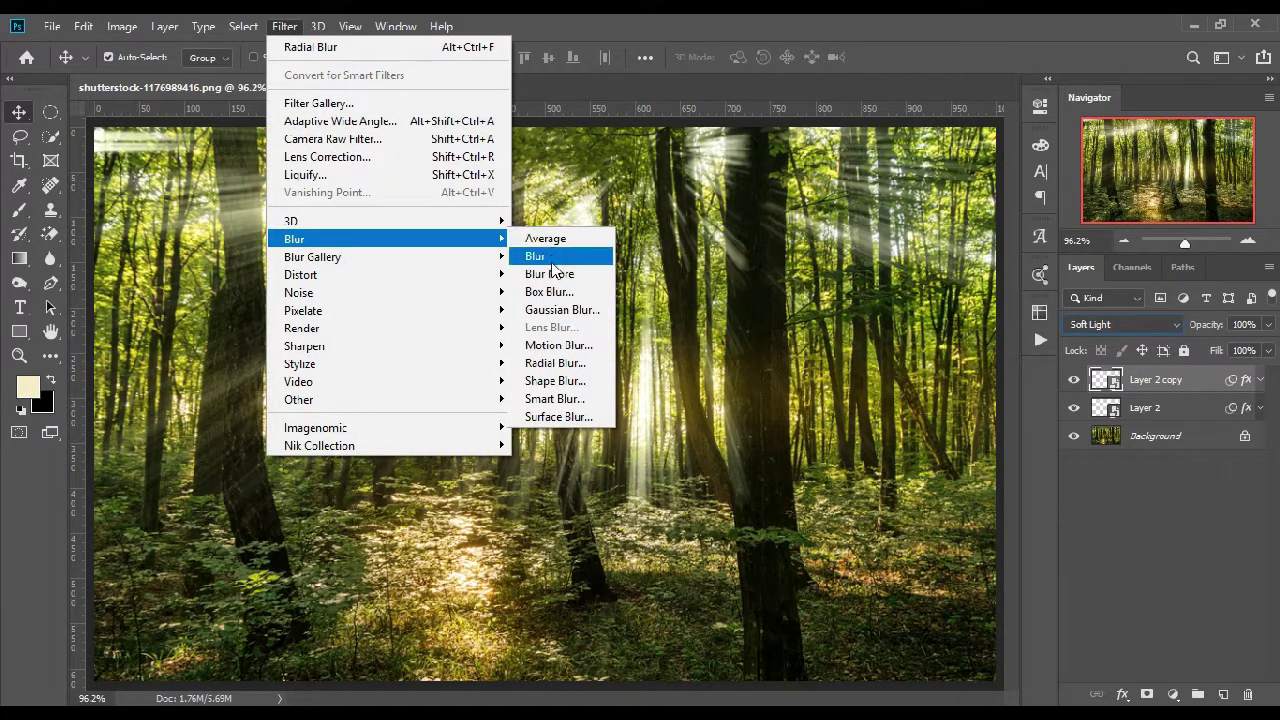
# Step: Apply a 1.6 px Gaussian Blur to Layer 2, then reselect Layer 2 copy
pyautogui.click(553, 313)
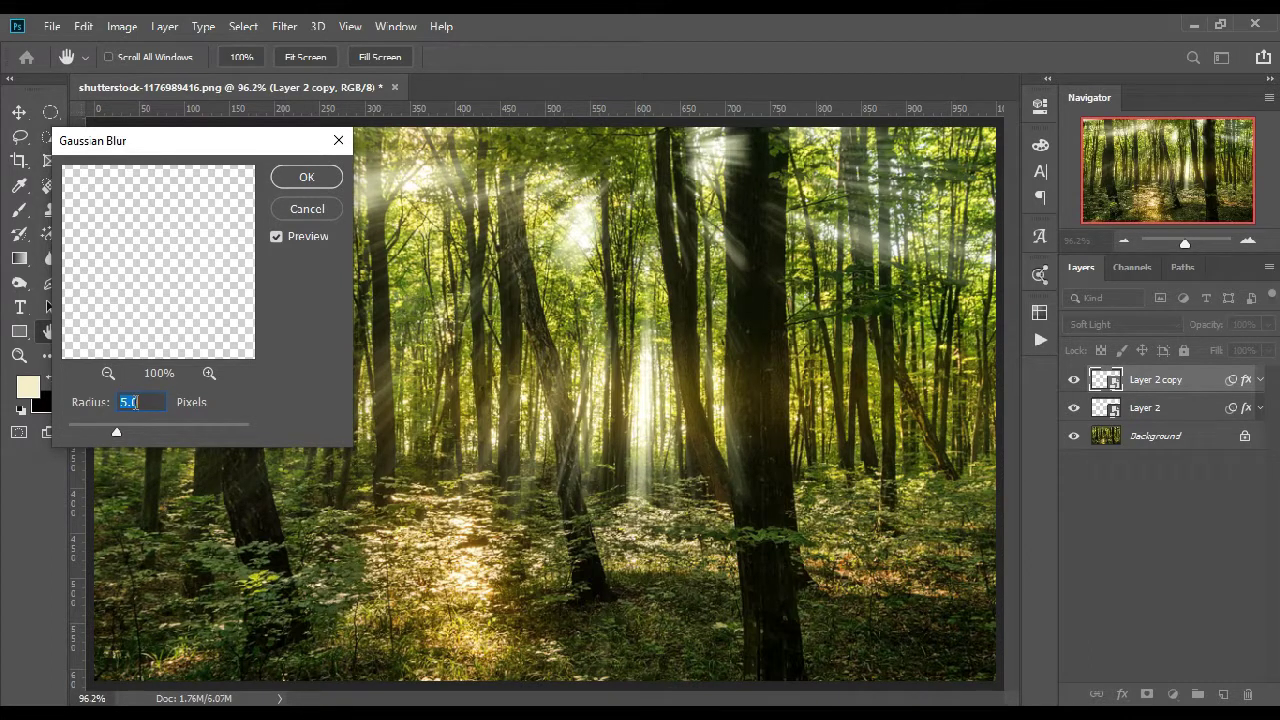
pyautogui.click(307, 178)
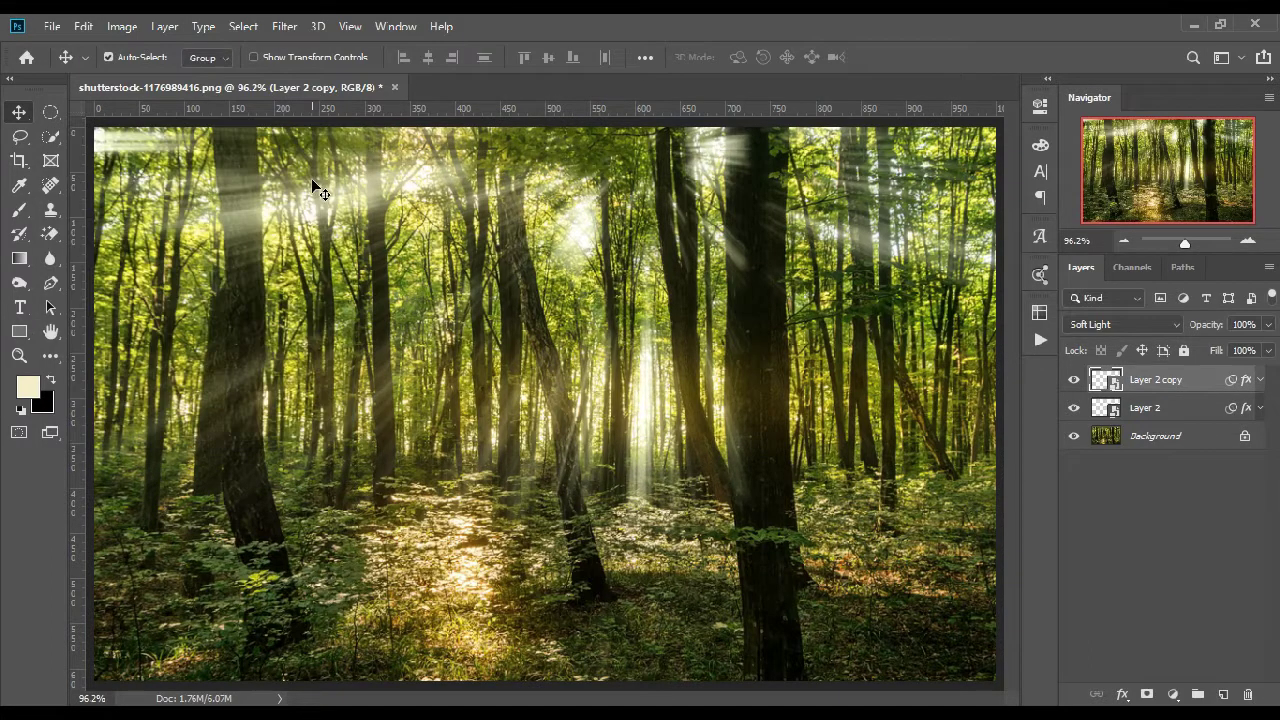
pyautogui.click(1190, 409)
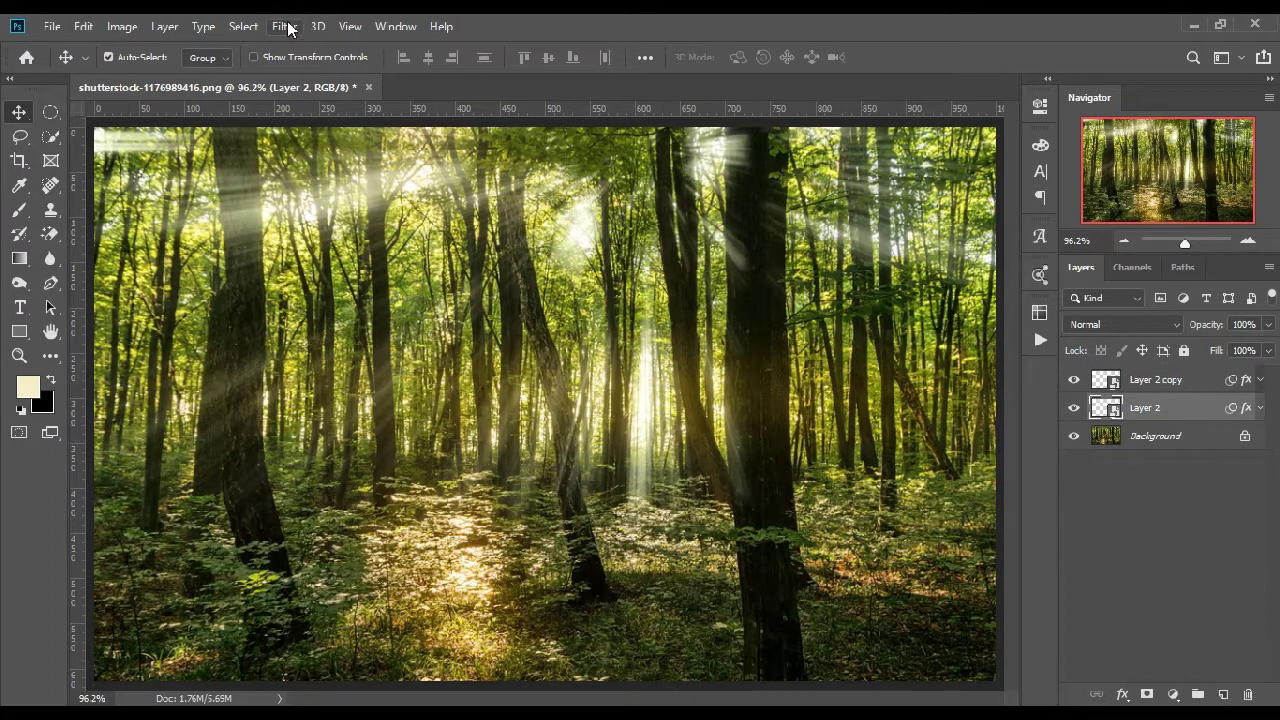
pyautogui.click(286, 27)
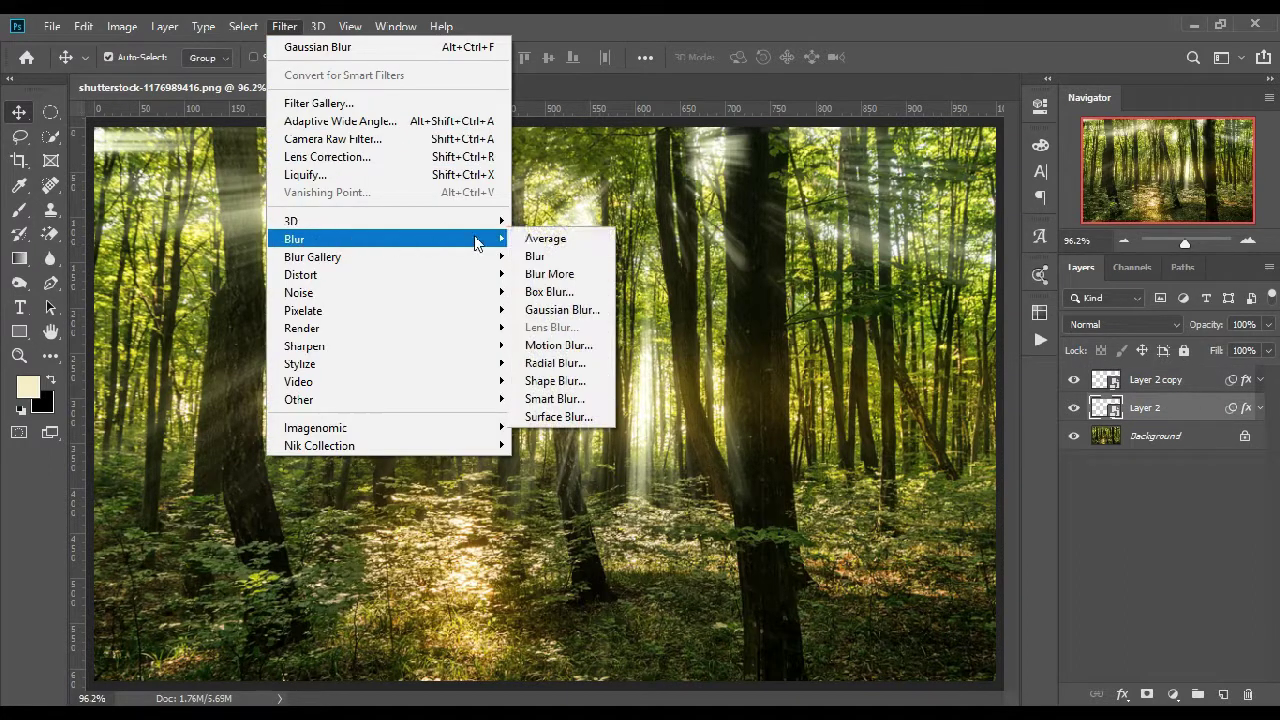
pyautogui.click(560, 310)
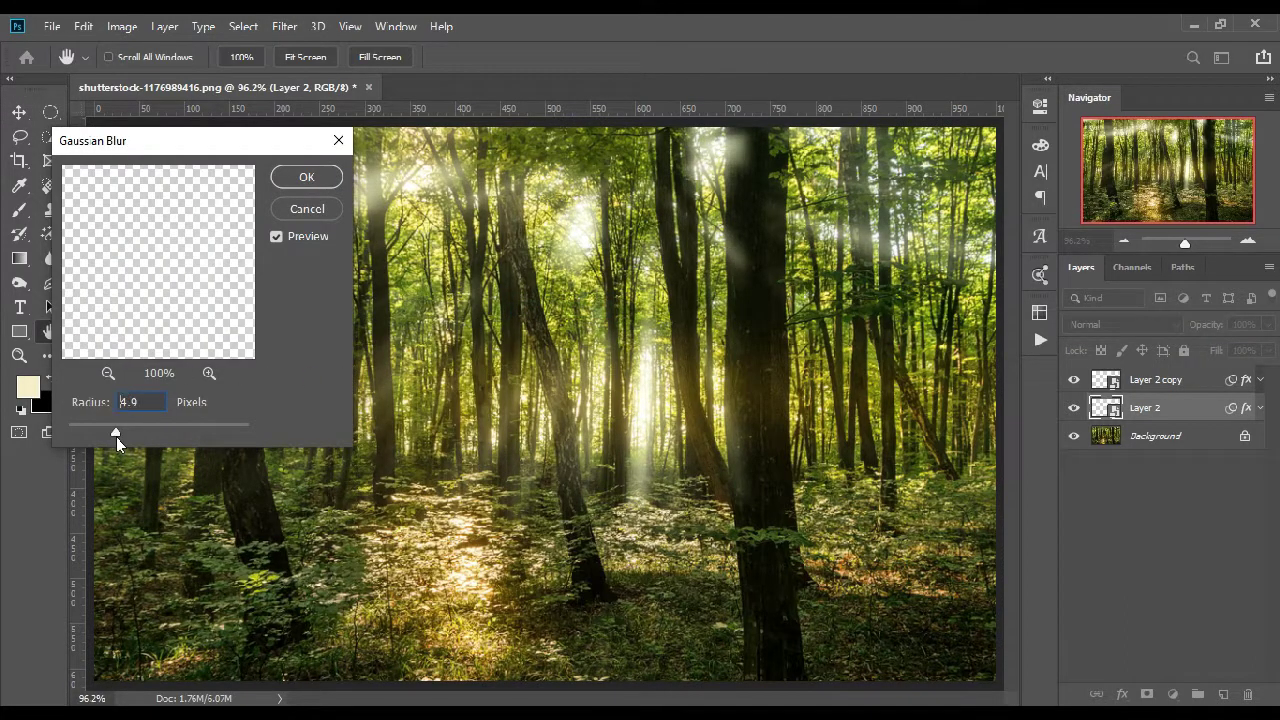
pyautogui.moveTo(99, 437); pyautogui.dragTo(83, 431)
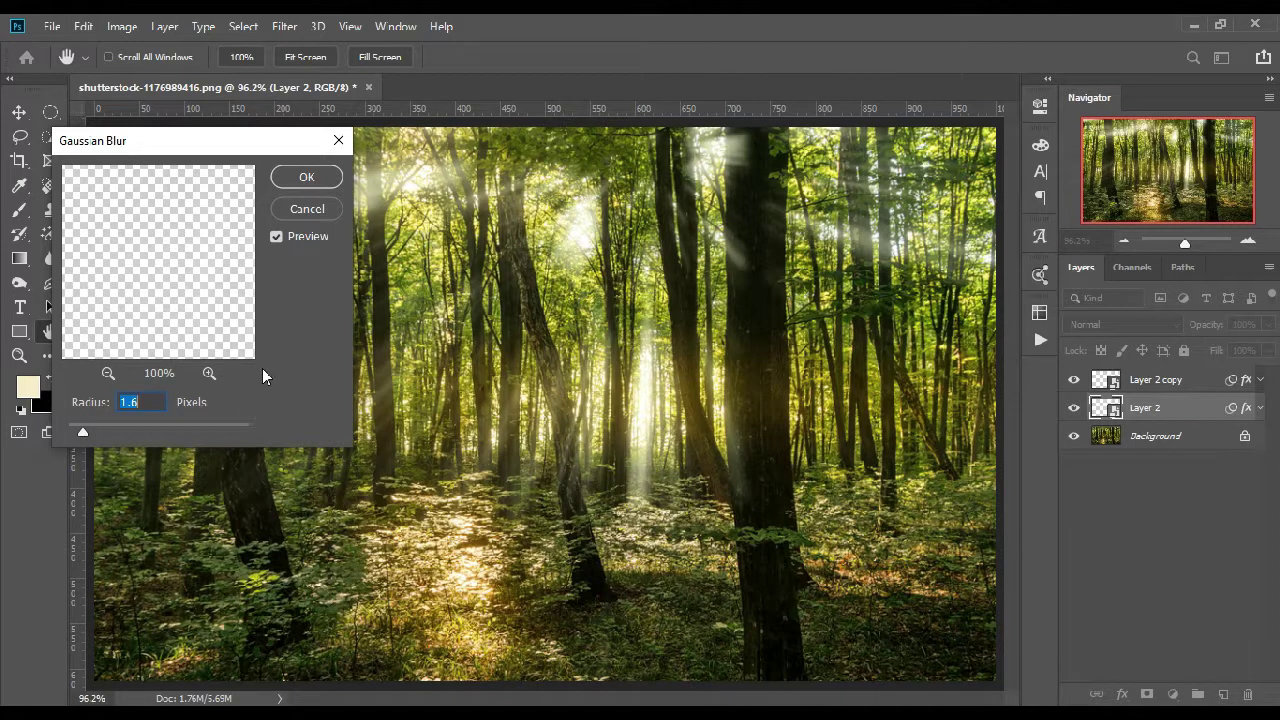
pyautogui.click(306, 176)
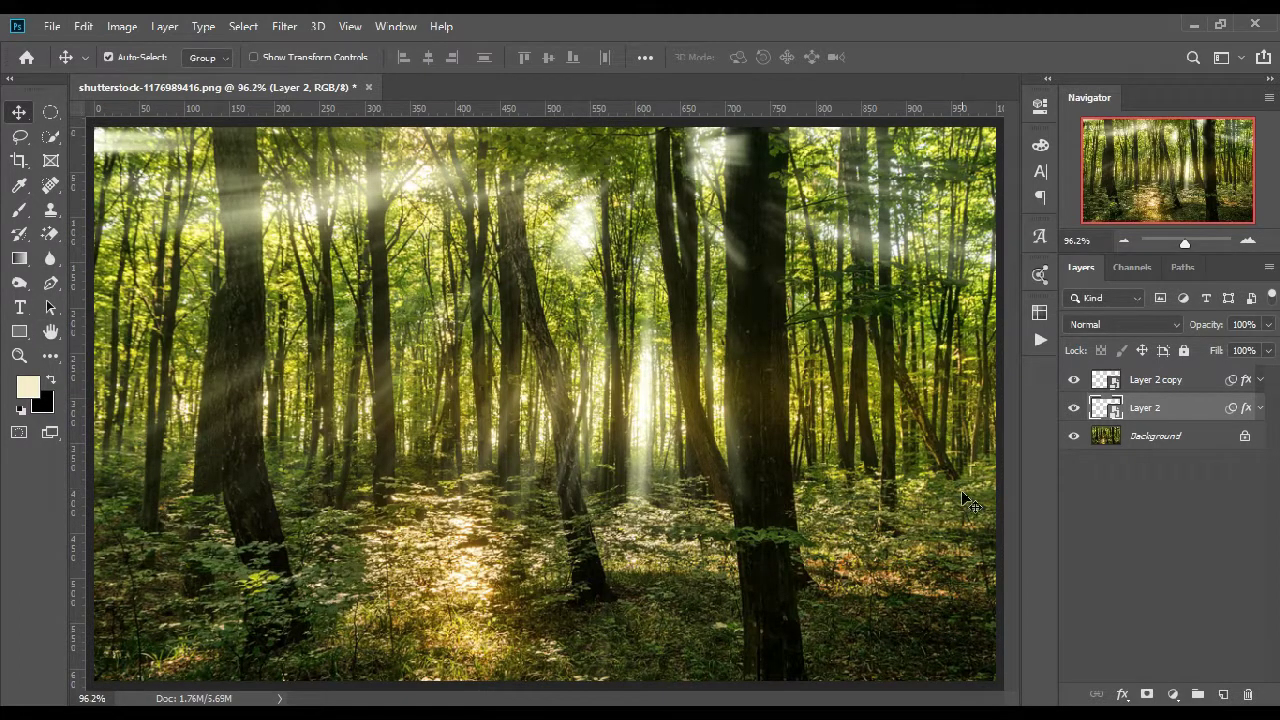
pyautogui.click(1187, 381)
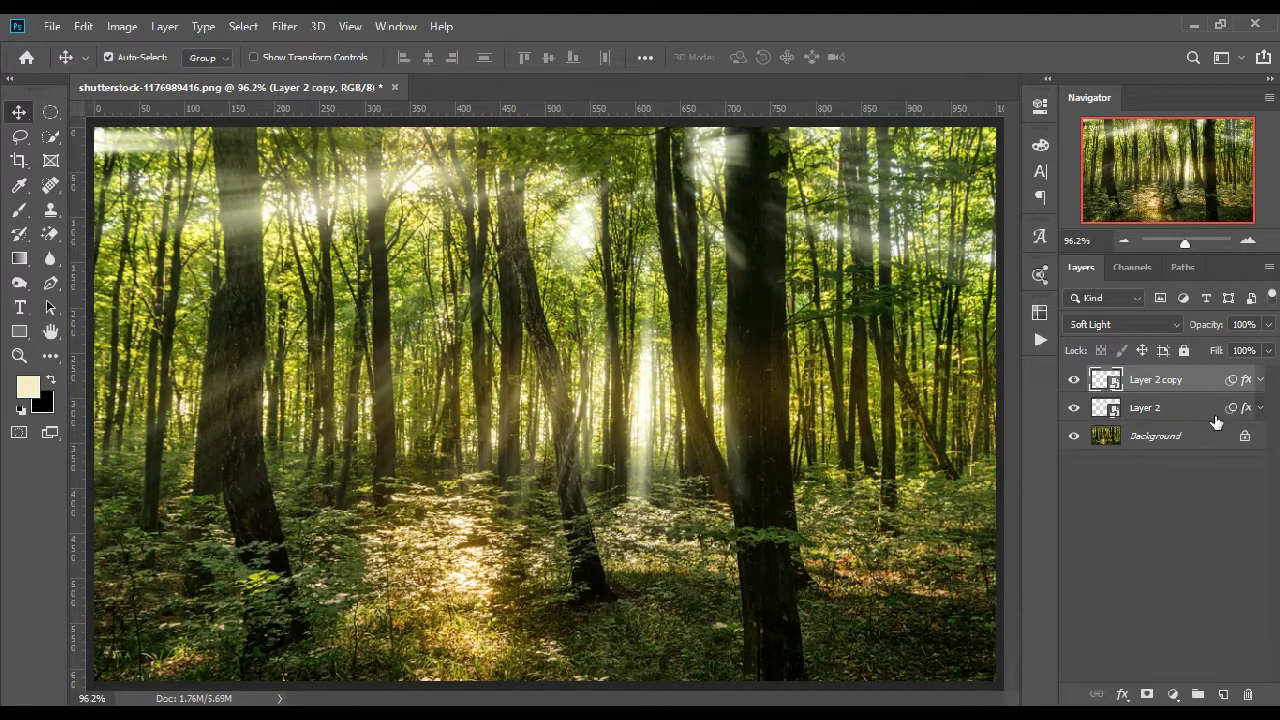
pyautogui.click(283, 27)
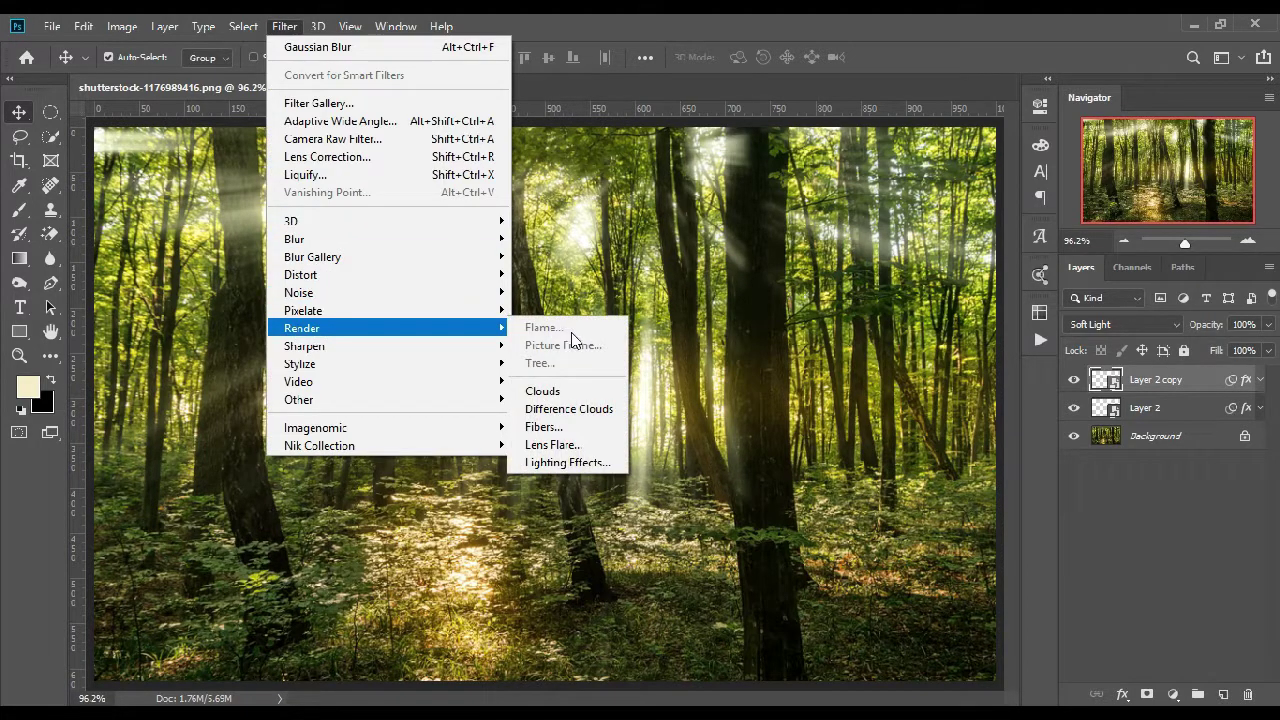
pyautogui.moveTo(302, 328)
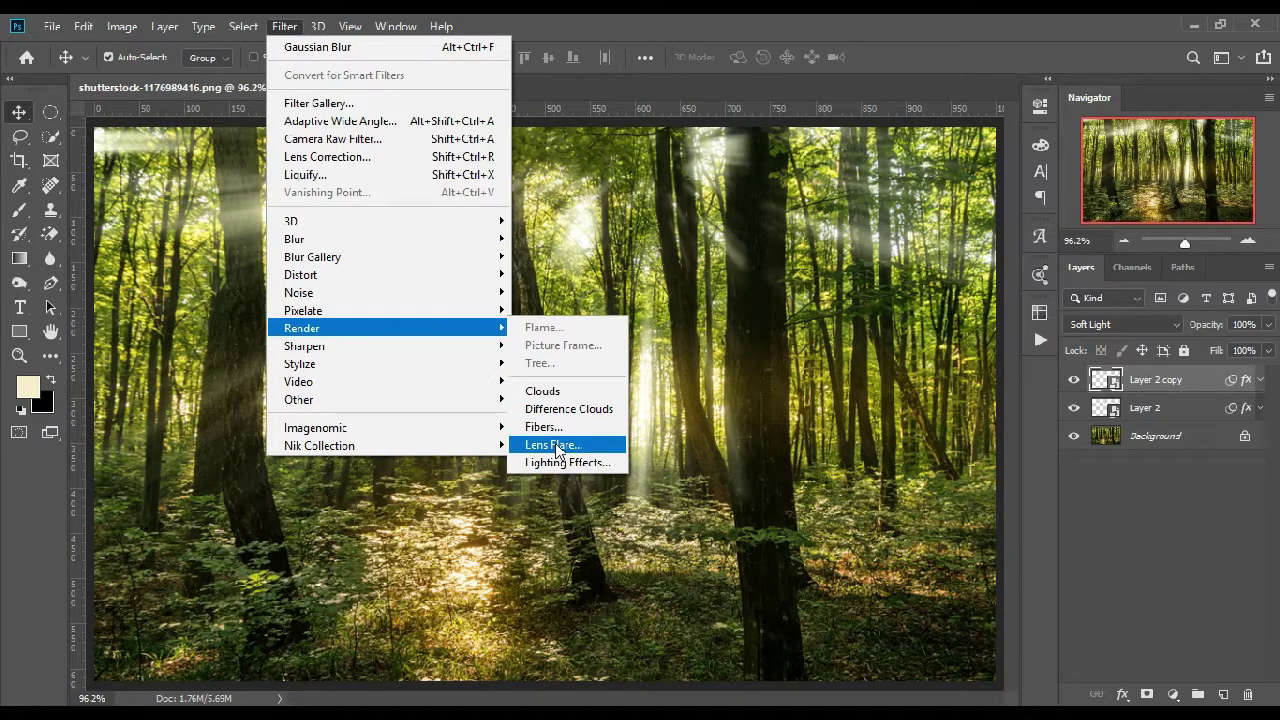
pyautogui.click(555, 446)
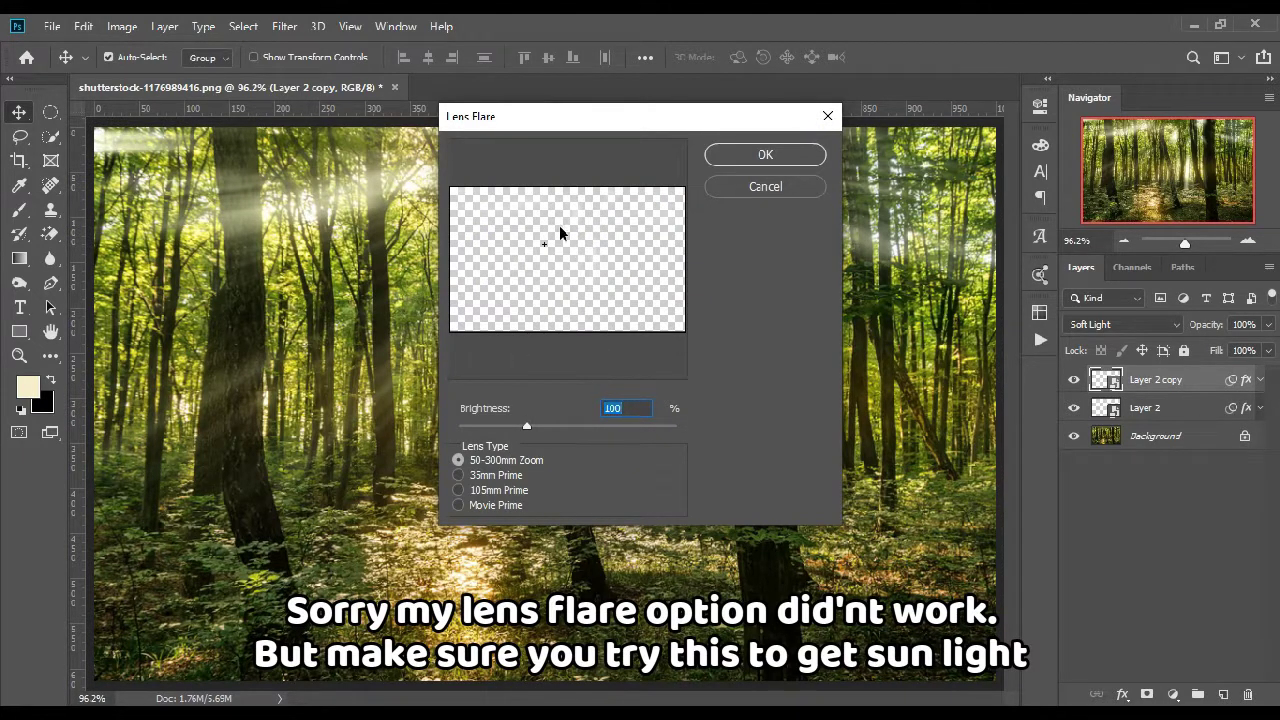
pyautogui.moveTo(578, 138); pyautogui.dragTo(860, 214)
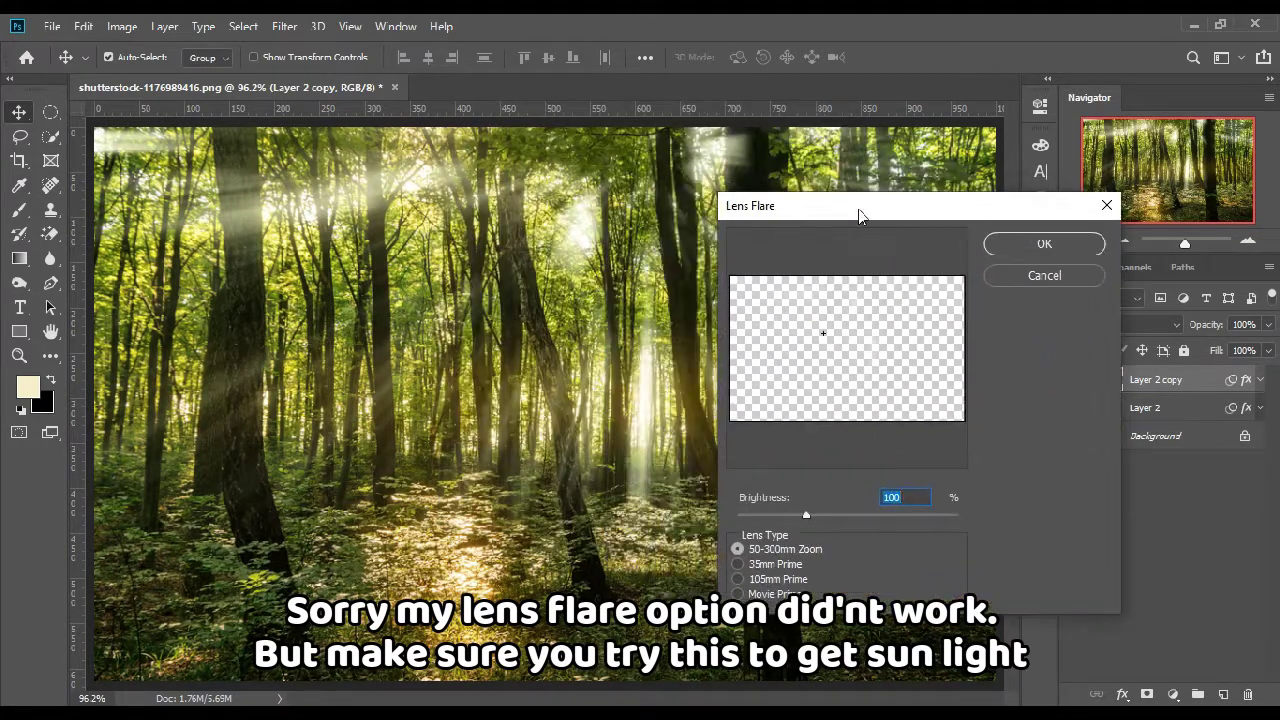
pyautogui.click(837, 323)
pyautogui.moveTo(859, 297); pyautogui.dragTo(854, 288)
pyautogui.click(1040, 247)
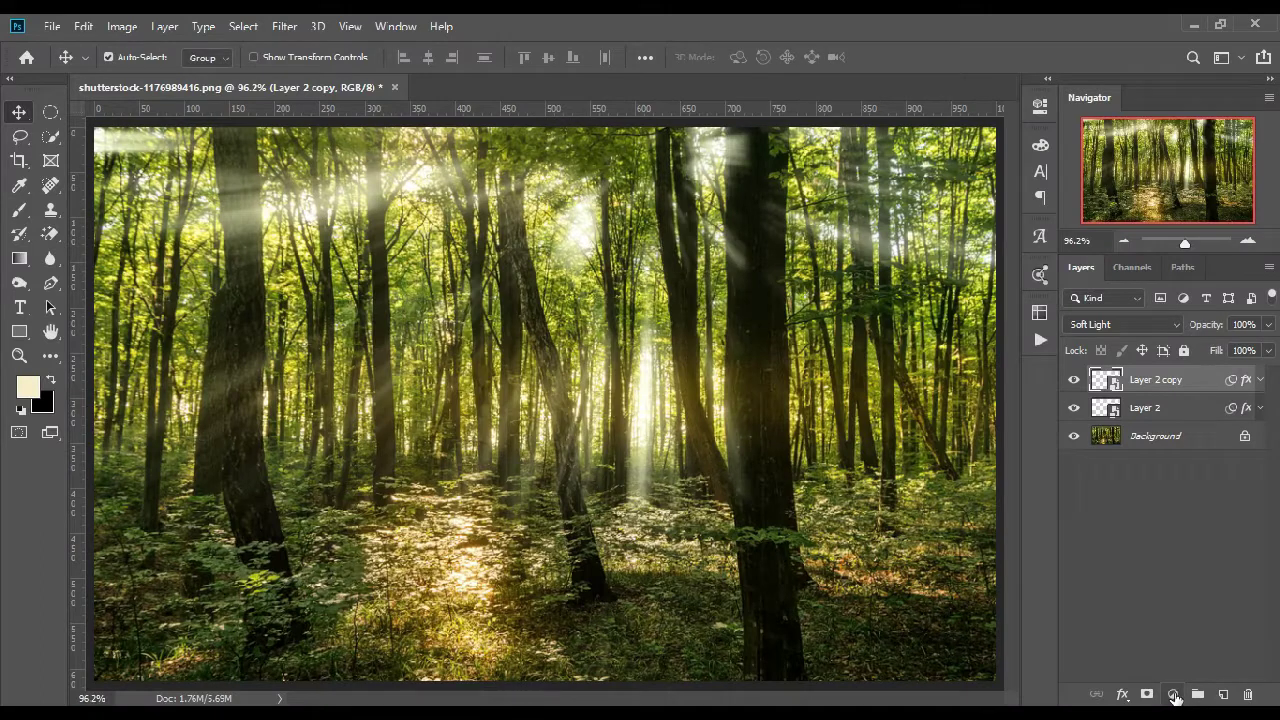
# Step: Open the fill or adjustment layer menu at the bottom of the Layers panel
pyautogui.click(1174, 695)
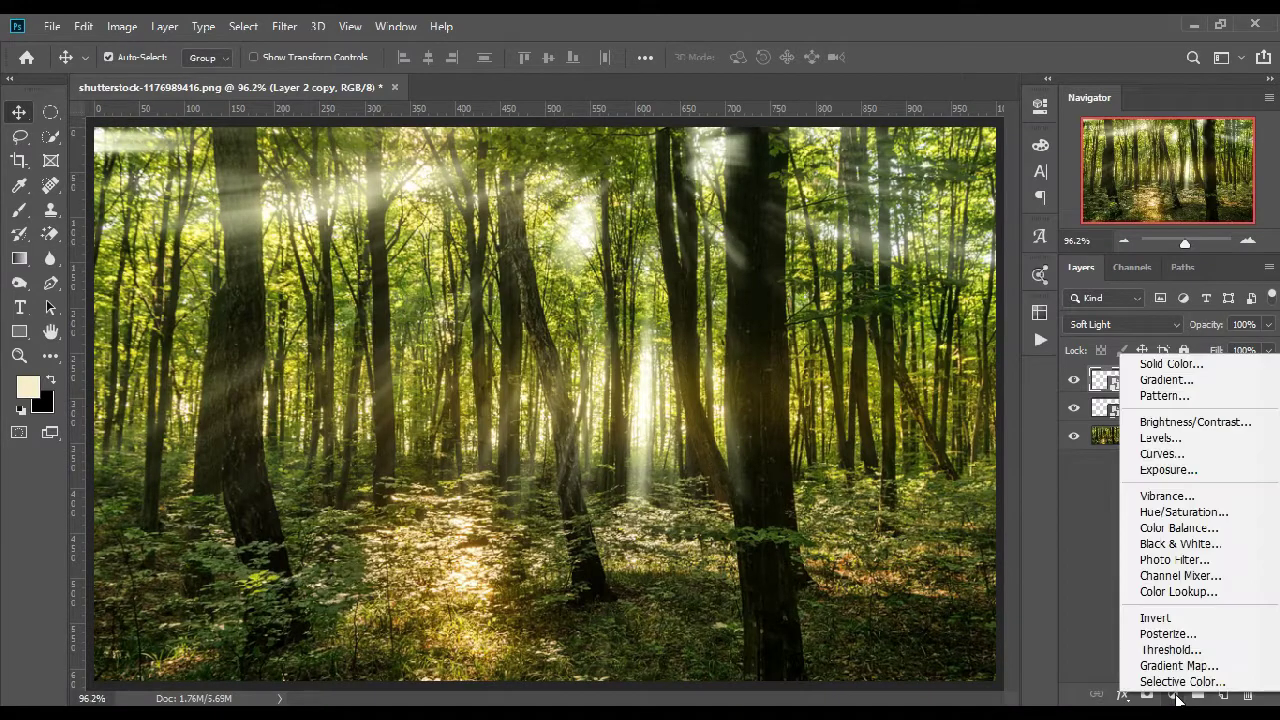
# Step: Add a Color Lookup adjustment layer using the Fuji ETERNA 250D Fuji 3510 3DLUT
pyautogui.click(1177, 591)
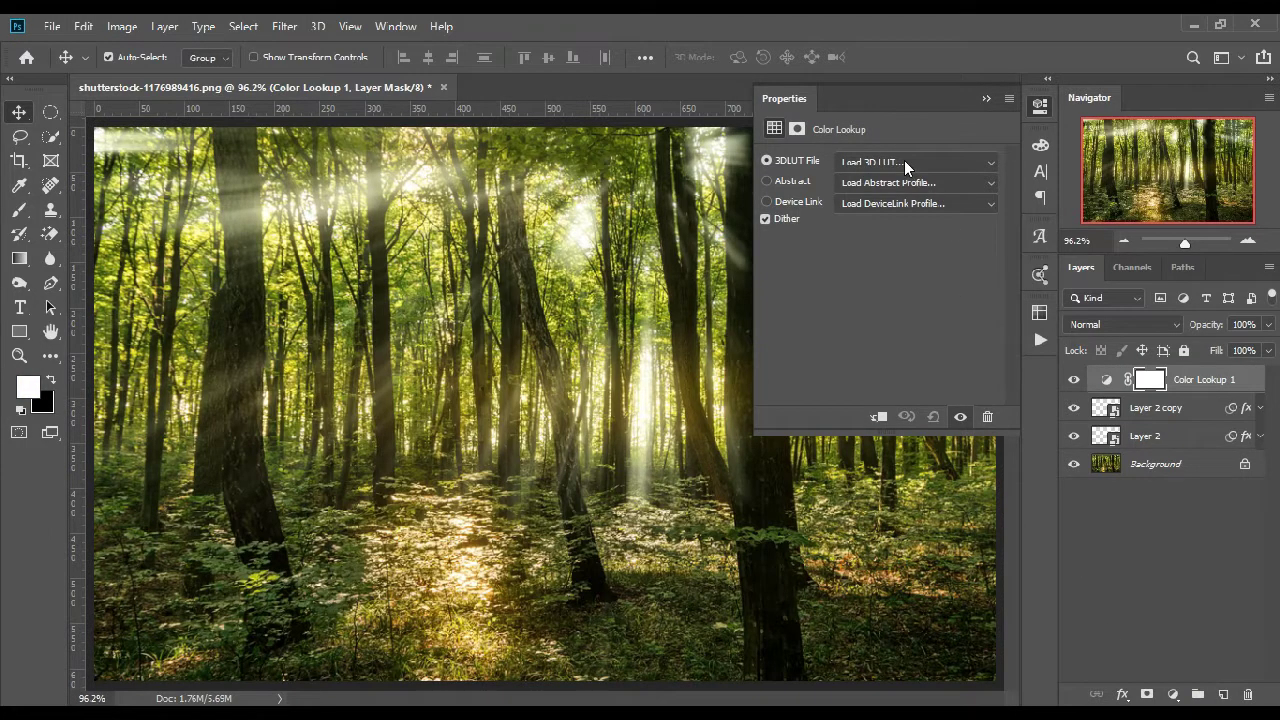
pyautogui.click(904, 164)
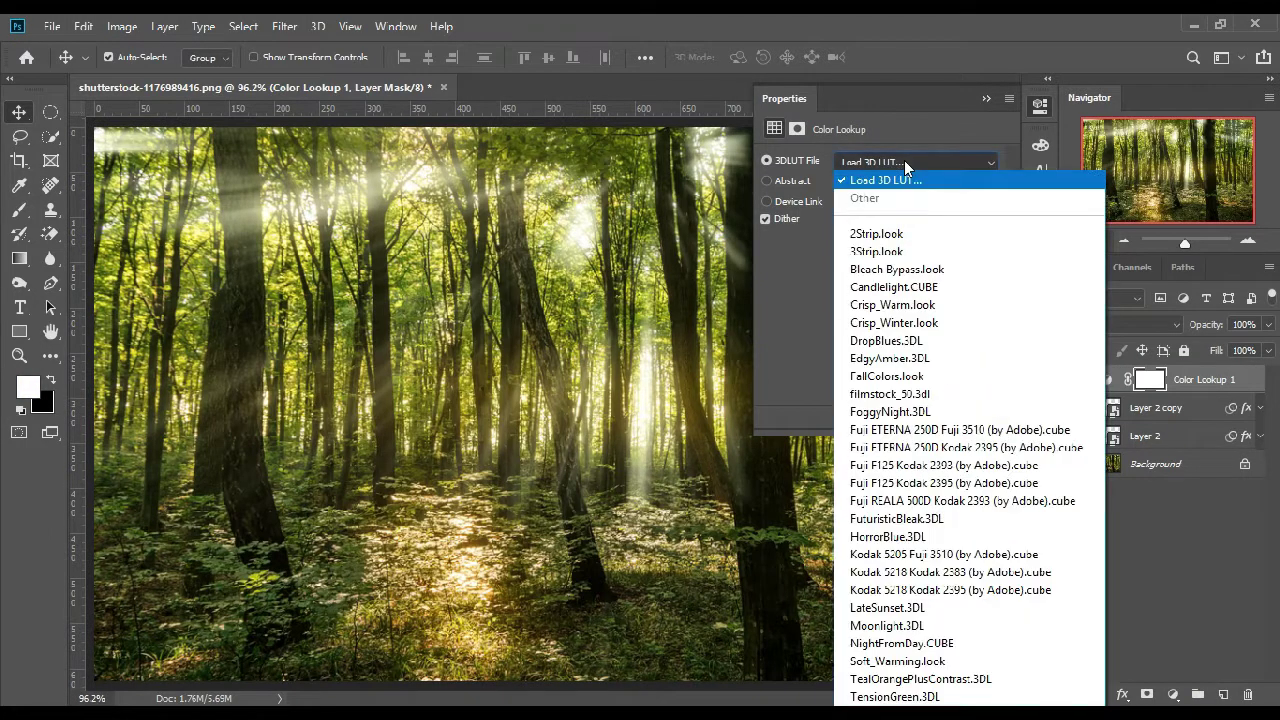
pyautogui.click(903, 429)
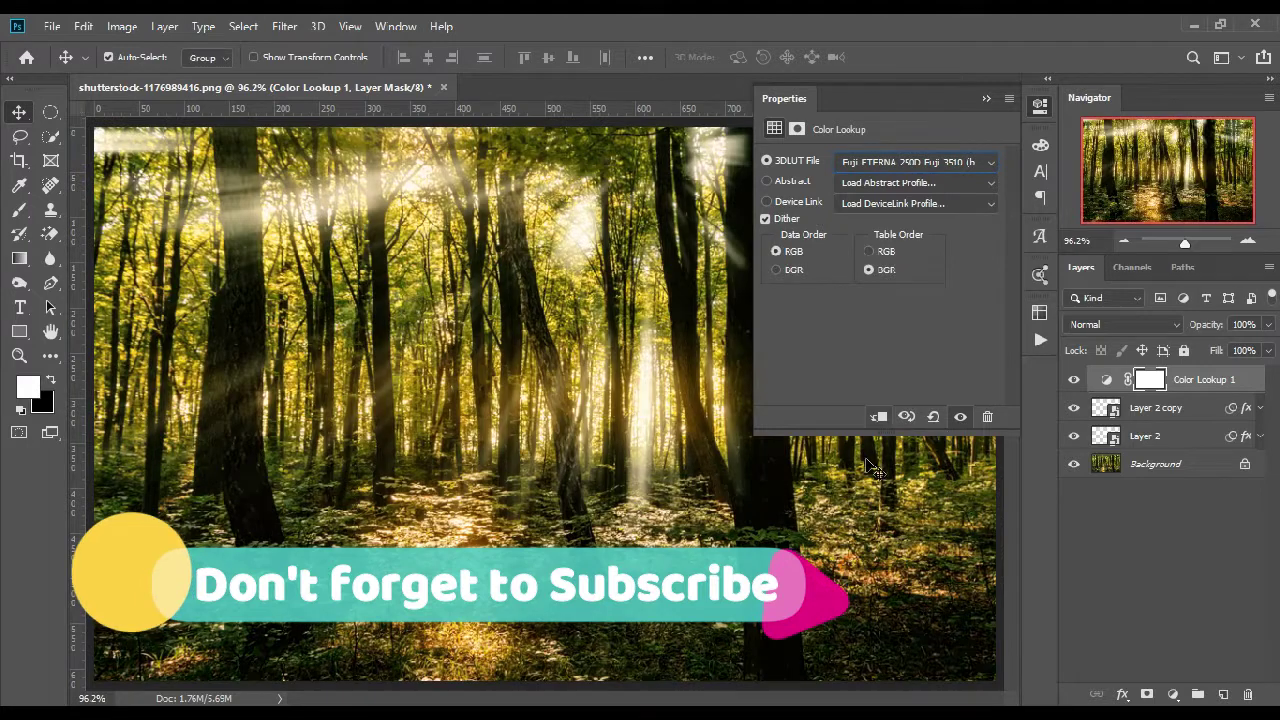
# Step: Blend the Color Lookup layer in Soft Light at 40% opacity
pyautogui.click(987, 97)
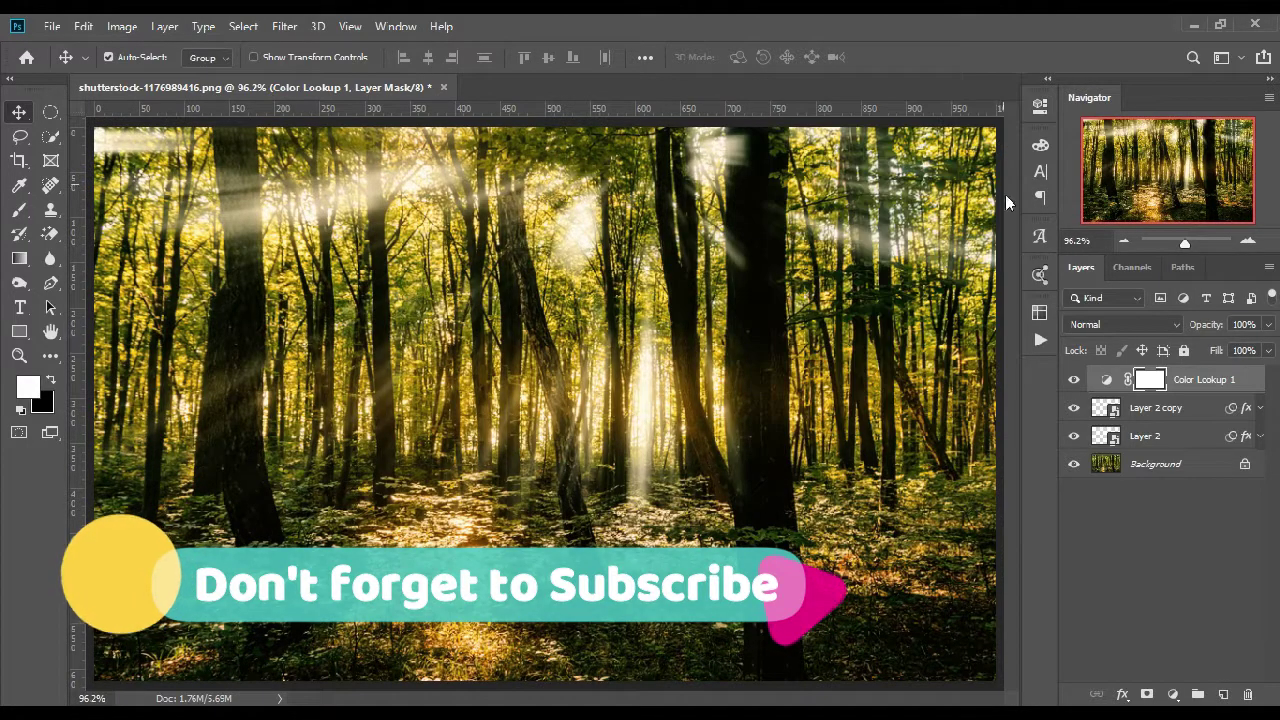
pyautogui.click(1116, 326)
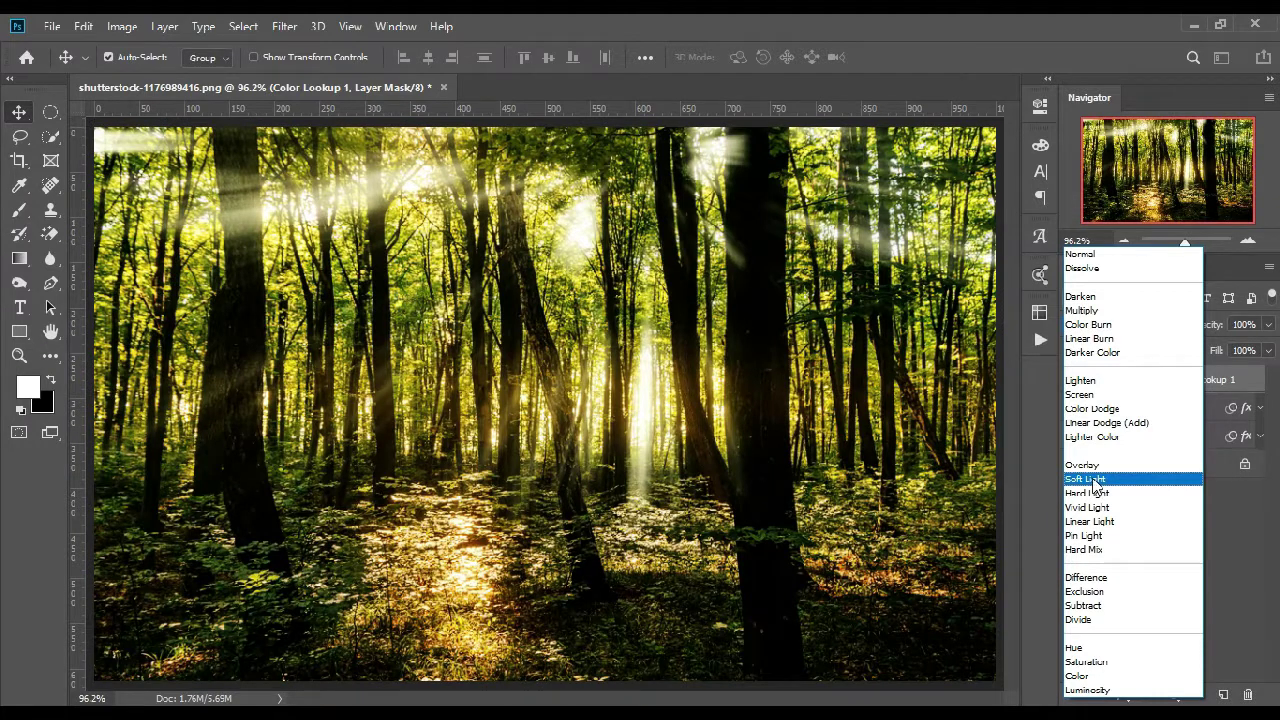
pyautogui.click(1092, 480)
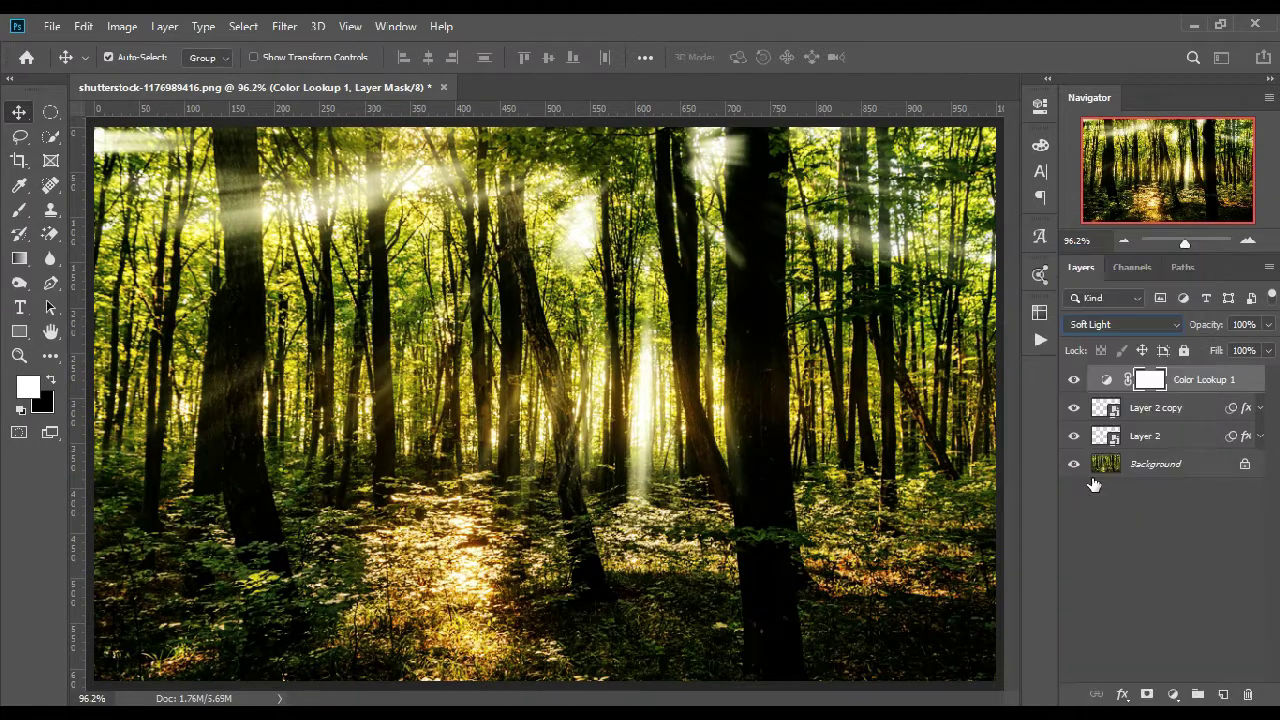
pyautogui.click(1246, 324)
pyautogui.write('40')
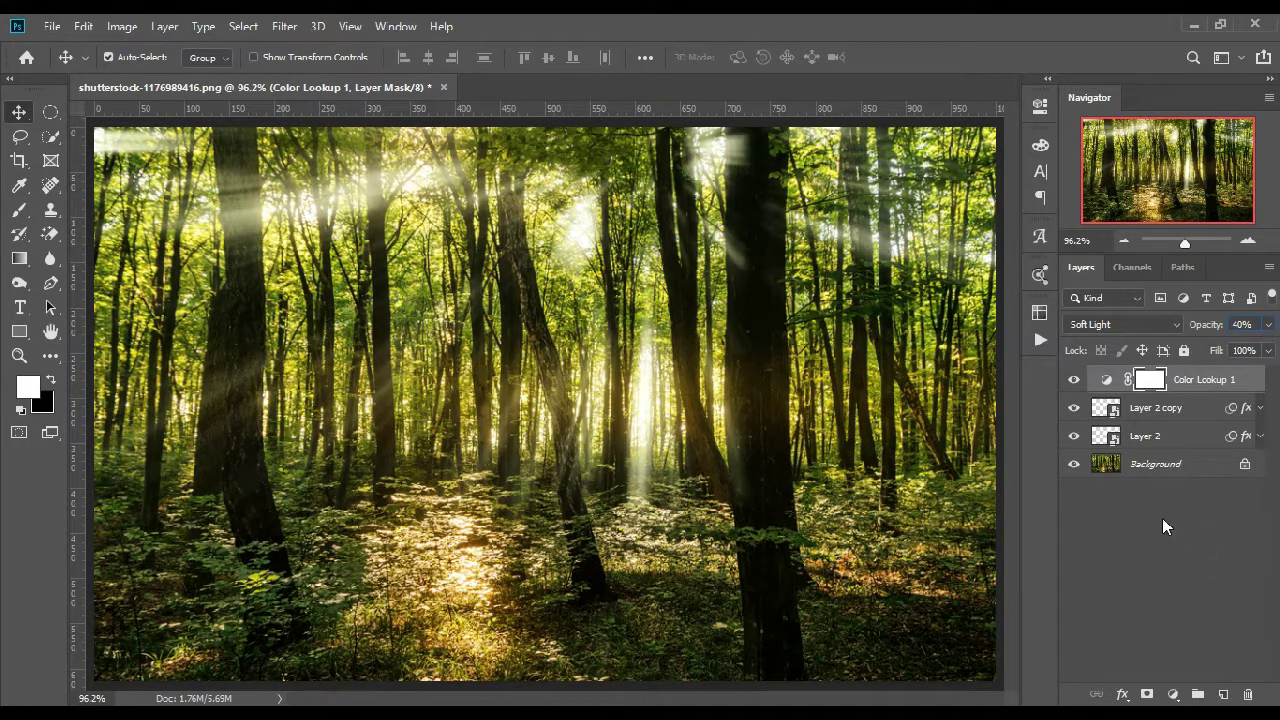
pyautogui.click(998, 388)
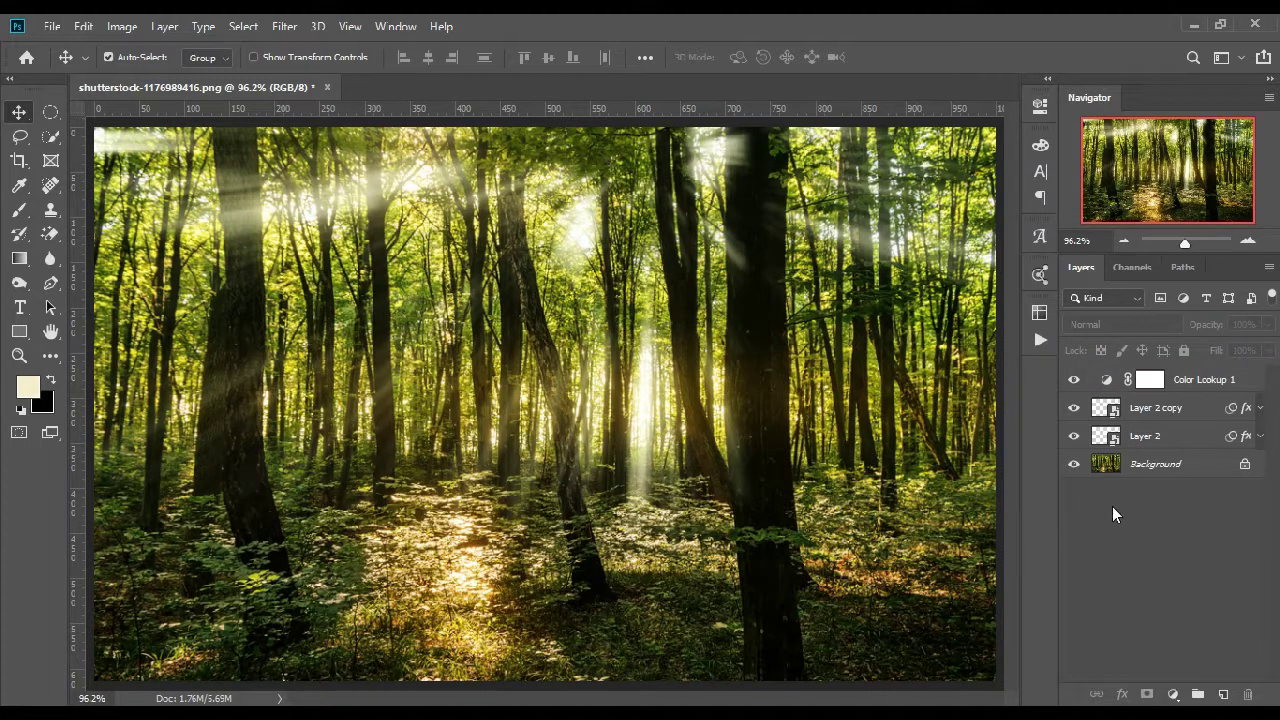
pyautogui.keyDown('alt'); pyautogui.click(1074, 465); pyautogui.keyUp('alt')
pyautogui.keyDown('alt'); pyautogui.click(1074, 466); pyautogui.keyUp('alt')
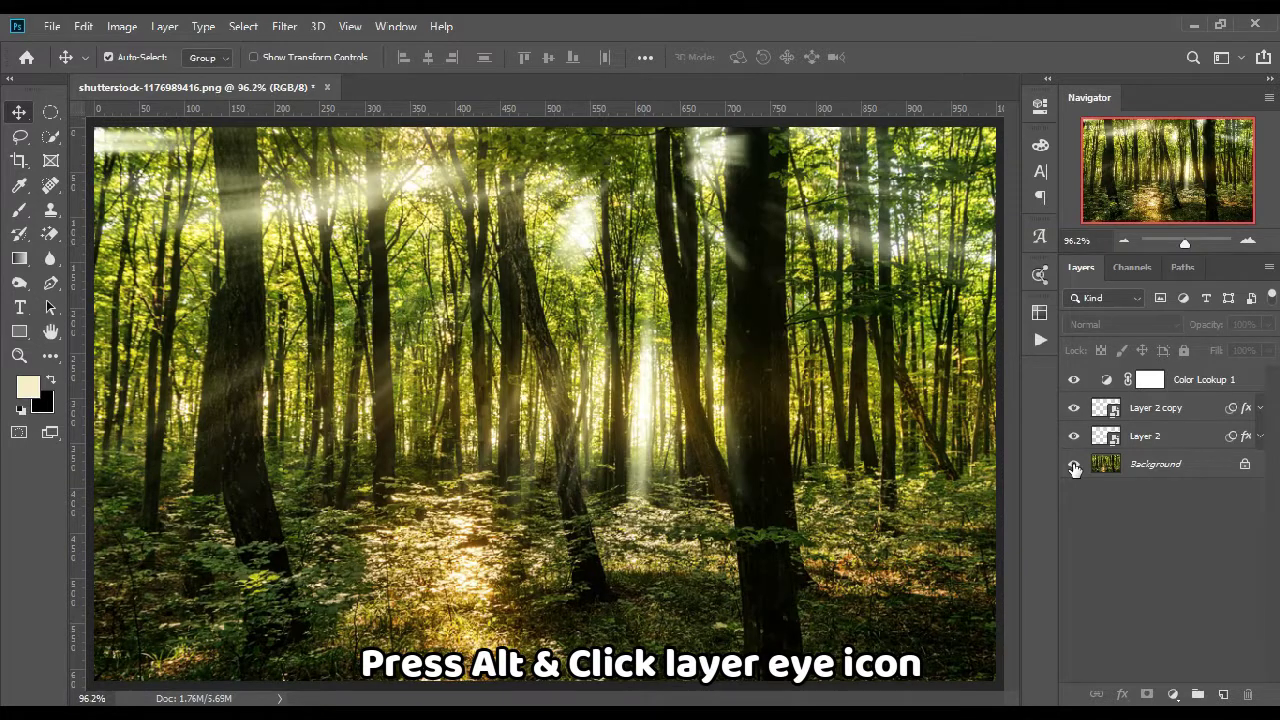
pyautogui.keyDown('alt'); pyautogui.click(1074, 466); pyautogui.keyUp('alt')
pyautogui.keyDown('alt'); pyautogui.click(1074, 466); pyautogui.keyUp('alt')
pyautogui.keyDown('alt'); pyautogui.click(1074, 466); pyautogui.keyUp('alt')
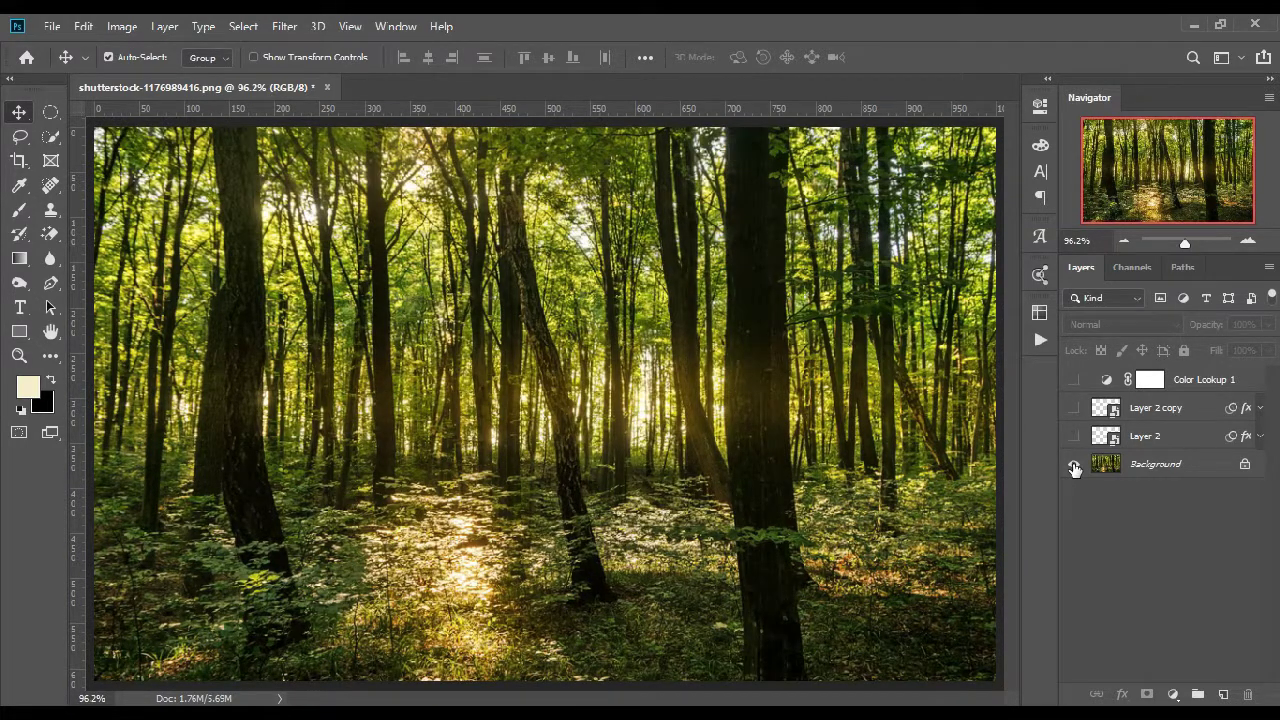
pyautogui.keyDown('alt'); pyautogui.click(1074, 466); pyautogui.keyUp('alt')
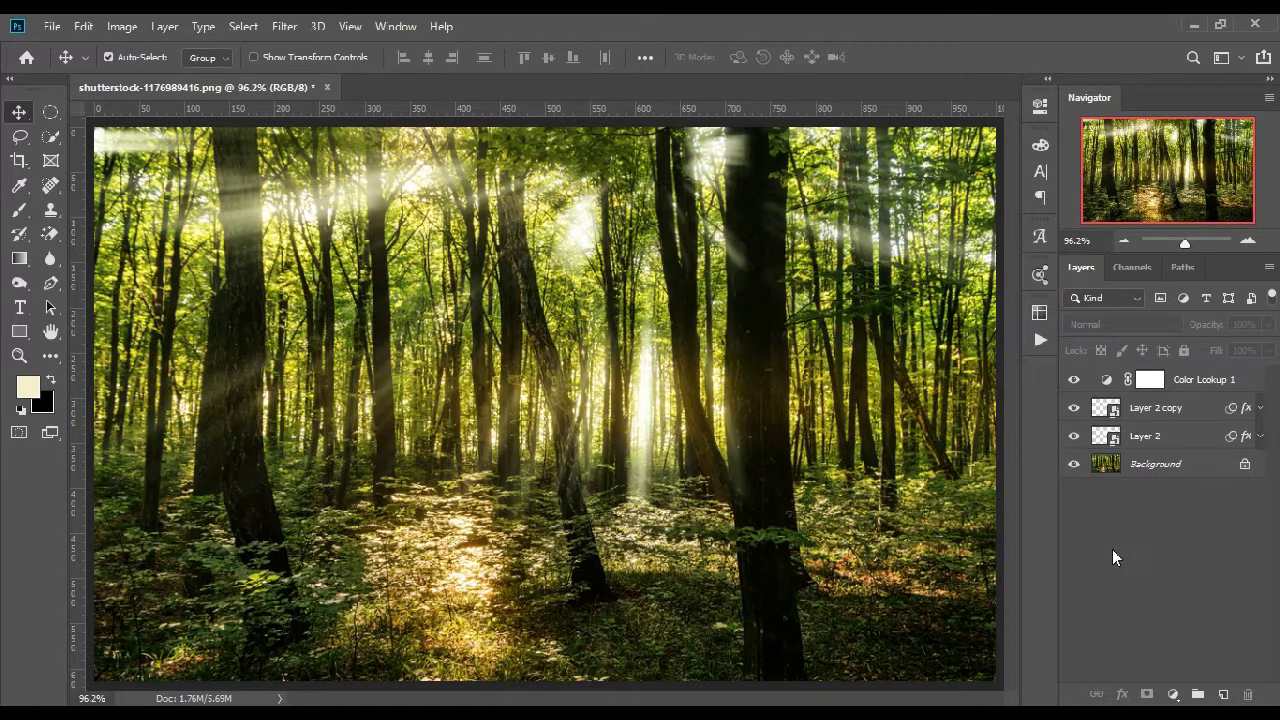
pyautogui.click(1193, 28)
# Step: Refresh the desktop from its right-click menu
pyautogui.rightClick(754, 216)
pyautogui.click(783, 275)
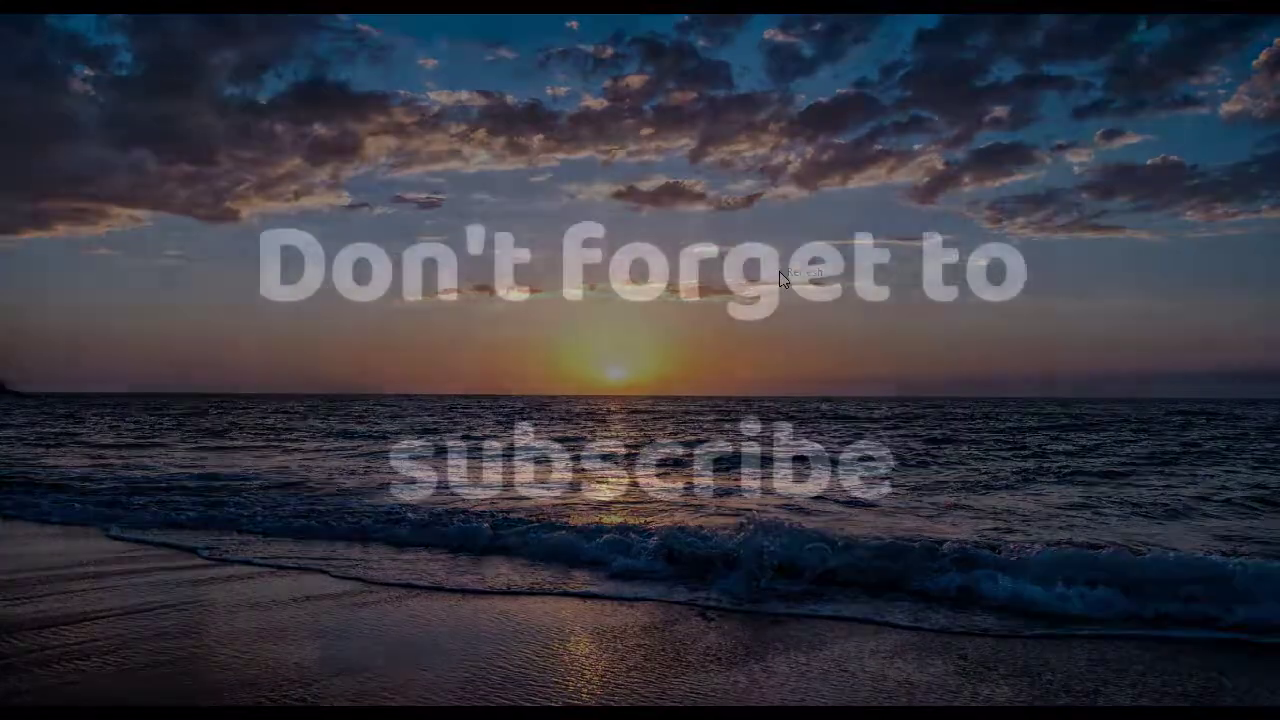